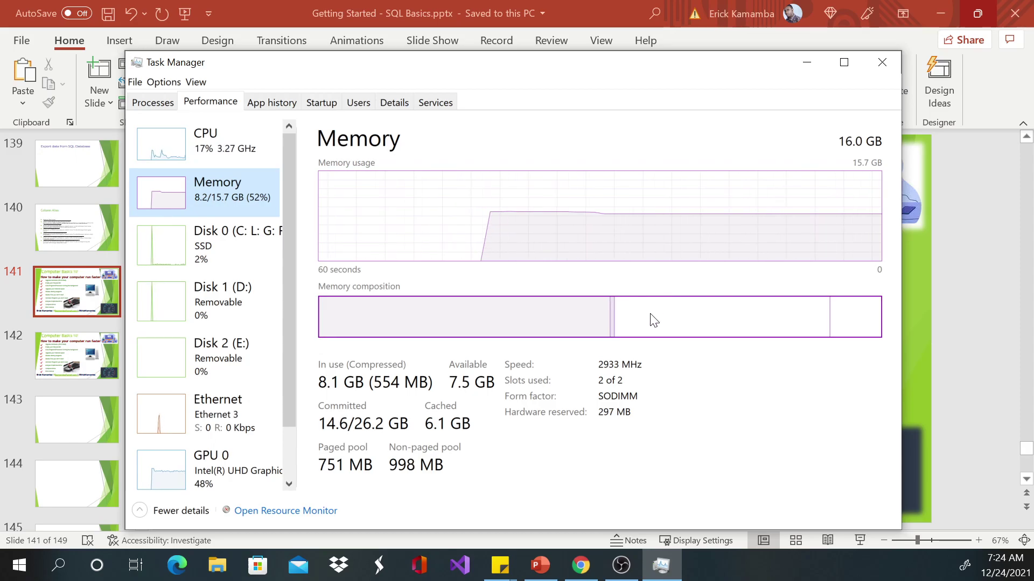
- Show the CPU performance details in Task Manager and shift its window slightly upward
{"action": "mouse_move", "coordinate": [573, 321]}
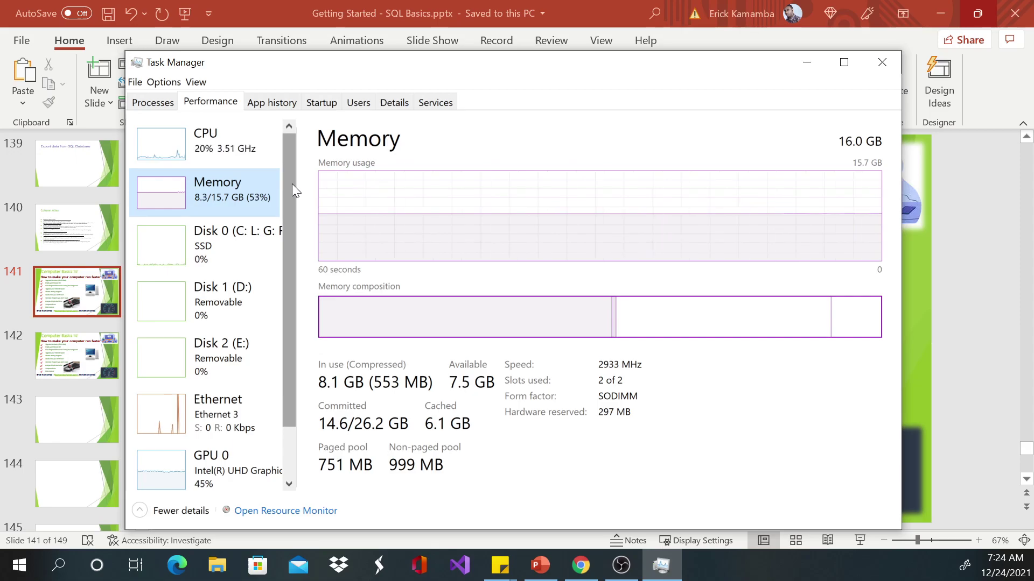
{"action": "left_click", "coordinate": [228, 156]}
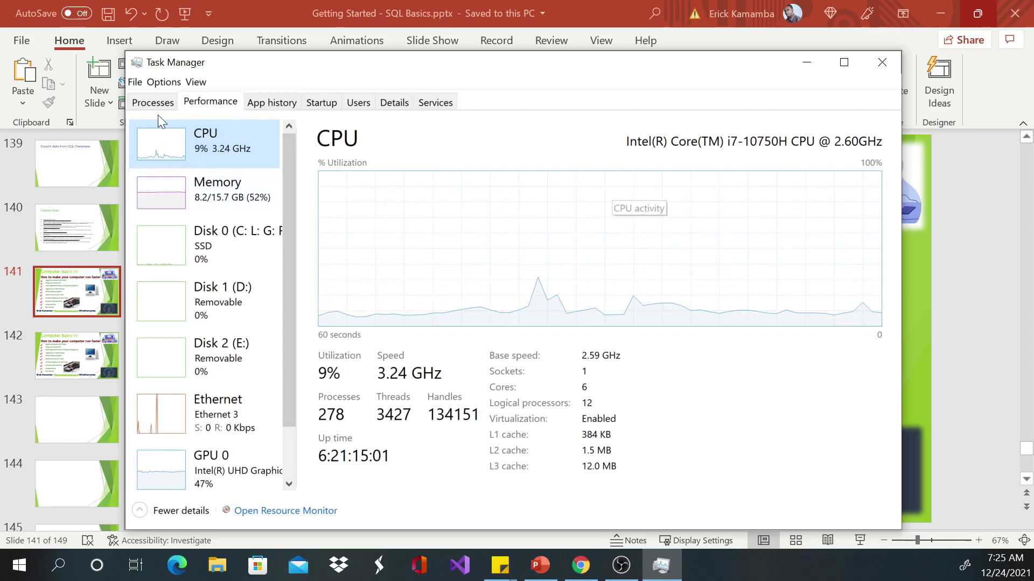
{"action": "left_click_drag", "start_coordinate": [517, 70], "coordinate": [529, 47]}
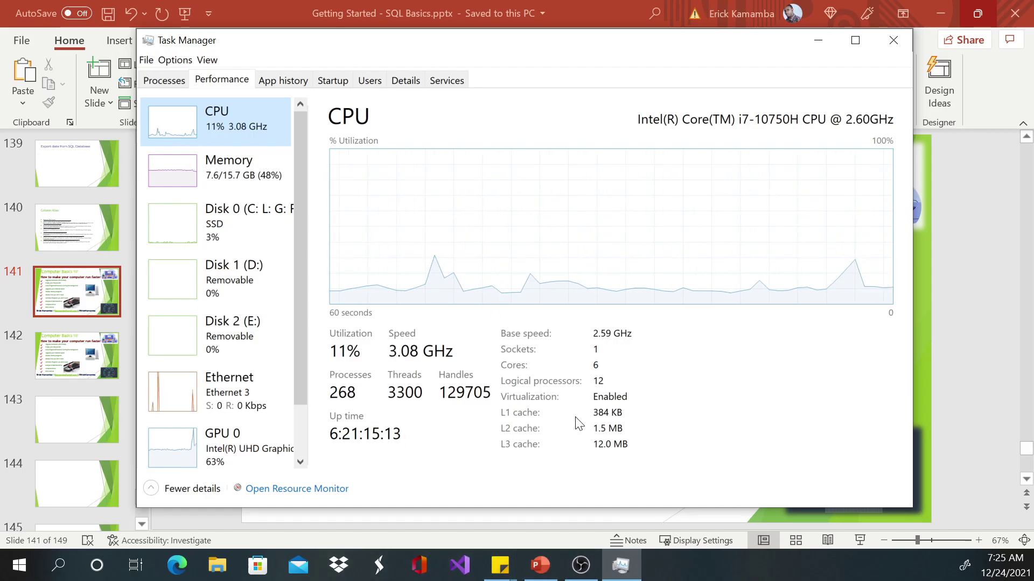
- Look through the running processes and bring up the available actions for Sql Server Telemetry Client
{"action": "left_click", "coordinate": [167, 81]}
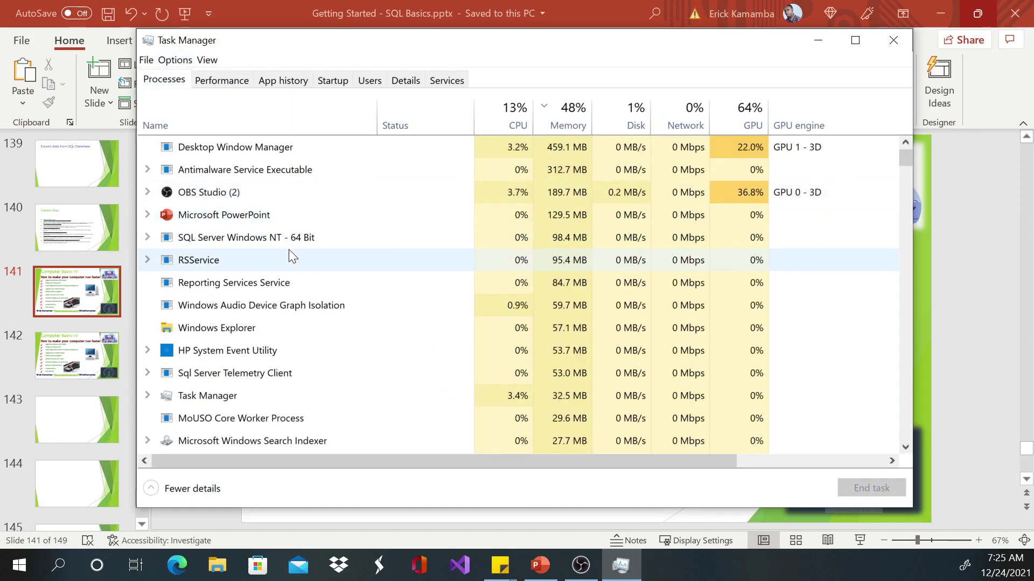
{"action": "scroll", "coordinate": [291, 189], "scroll_direction": "down", "scroll_amount": 3}
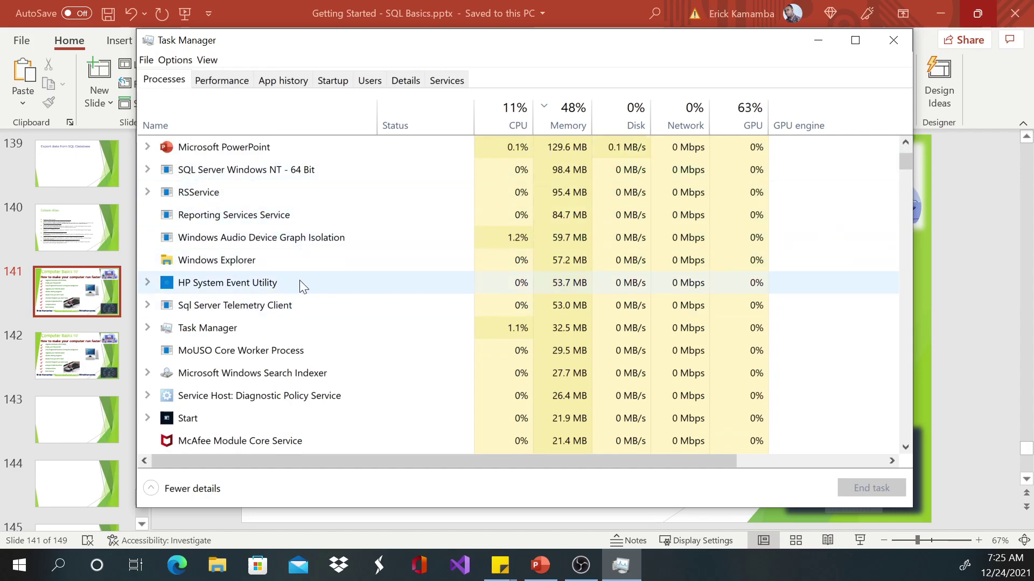
{"action": "scroll", "coordinate": [284, 325], "scroll_direction": "down", "scroll_amount": 2}
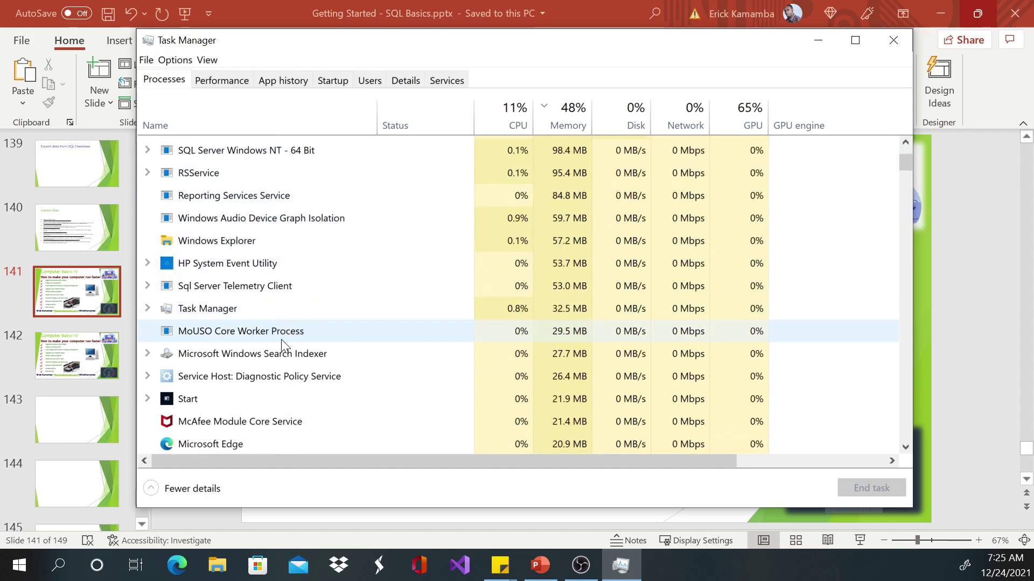
{"action": "scroll", "coordinate": [277, 328], "scroll_direction": "down", "scroll_amount": 3}
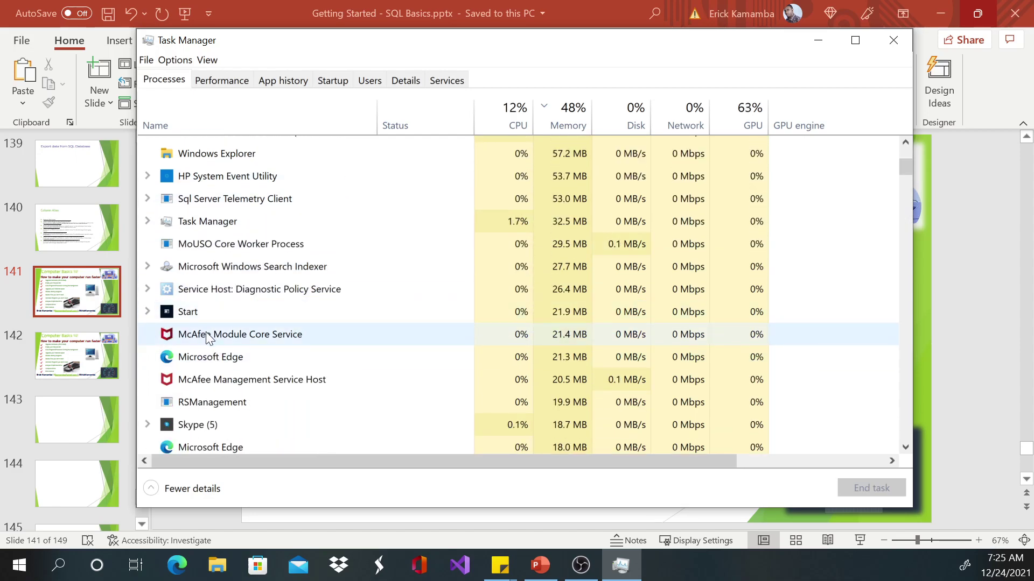
{"action": "right_click", "coordinate": [253, 202]}
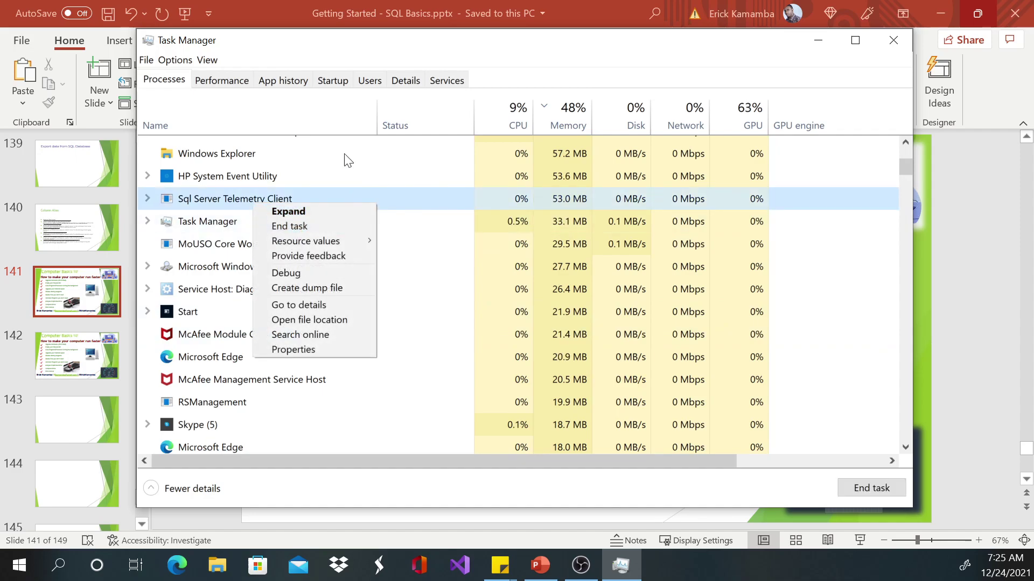
- Sort the processes by name and examine the running apps and background processes, including their memory use
{"action": "left_click", "coordinate": [303, 113]}
{"action": "left_click", "coordinate": [302, 113]}
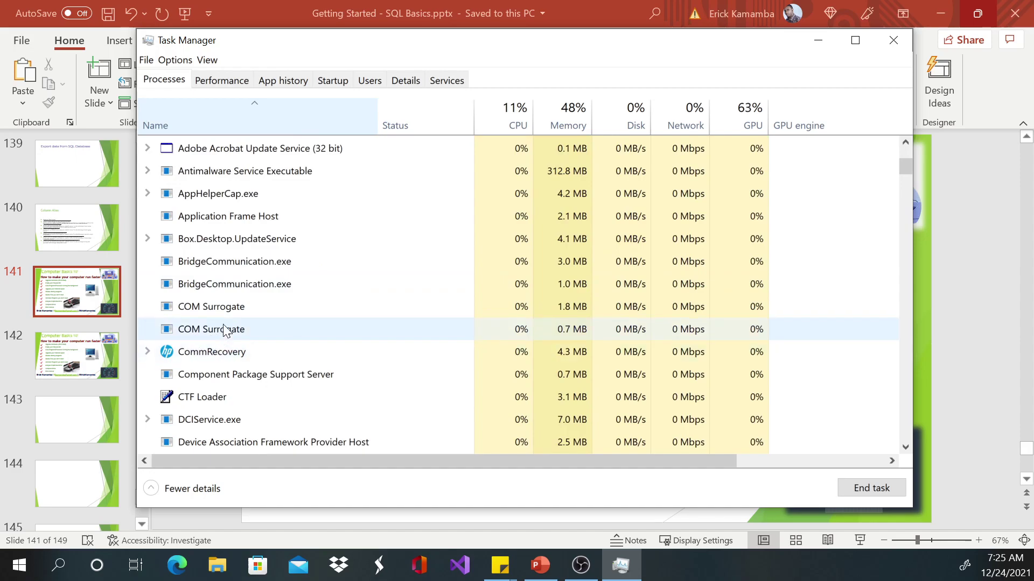
{"action": "scroll", "coordinate": [232, 327], "scroll_direction": "up", "scroll_amount": 2}
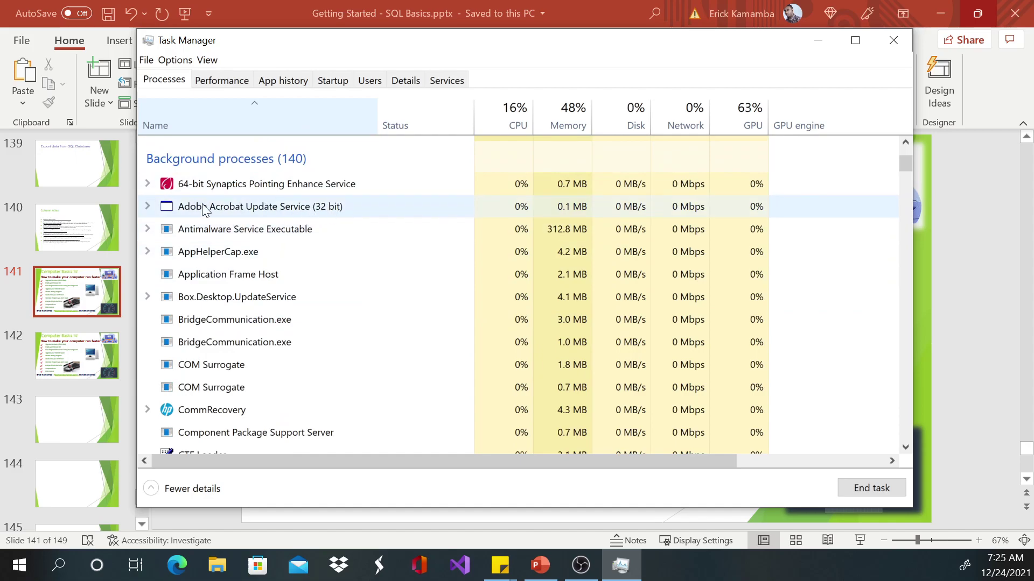
{"action": "scroll", "coordinate": [242, 211], "scroll_direction": "up", "scroll_amount": 2}
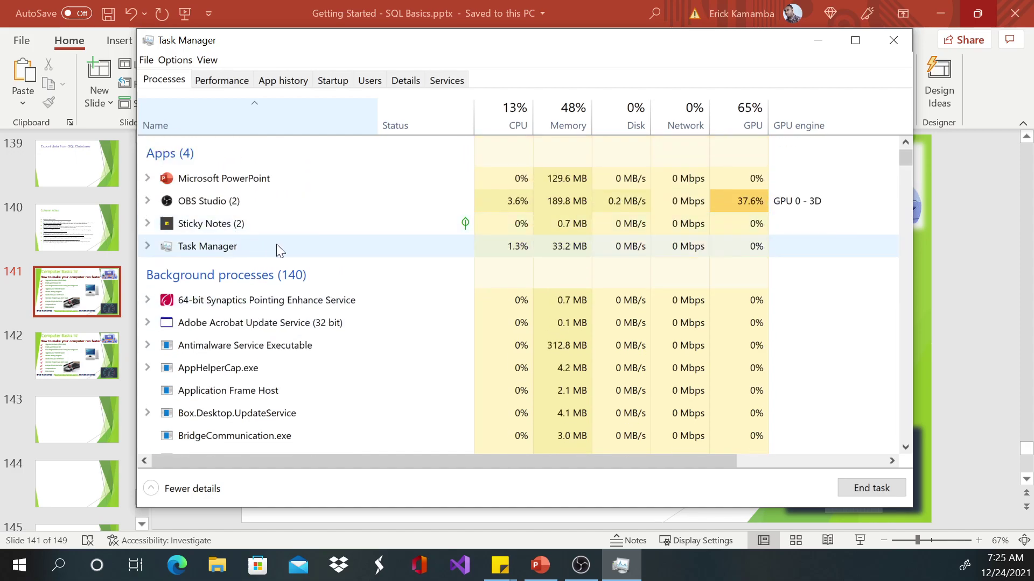
{"action": "scroll", "coordinate": [301, 323], "scroll_direction": "down", "scroll_amount": 1}
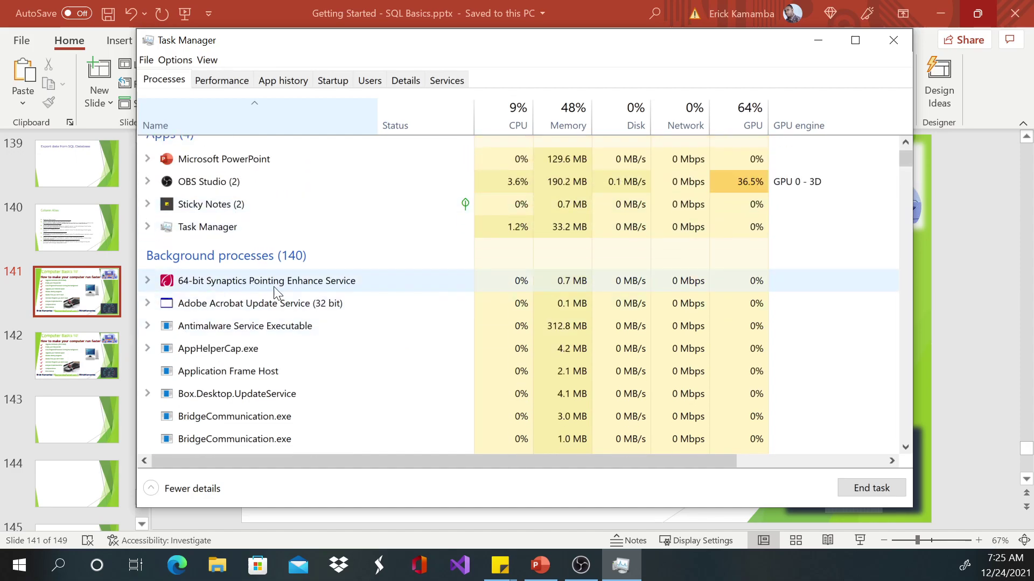
{"action": "scroll", "coordinate": [284, 355], "scroll_direction": "down", "scroll_amount": 2}
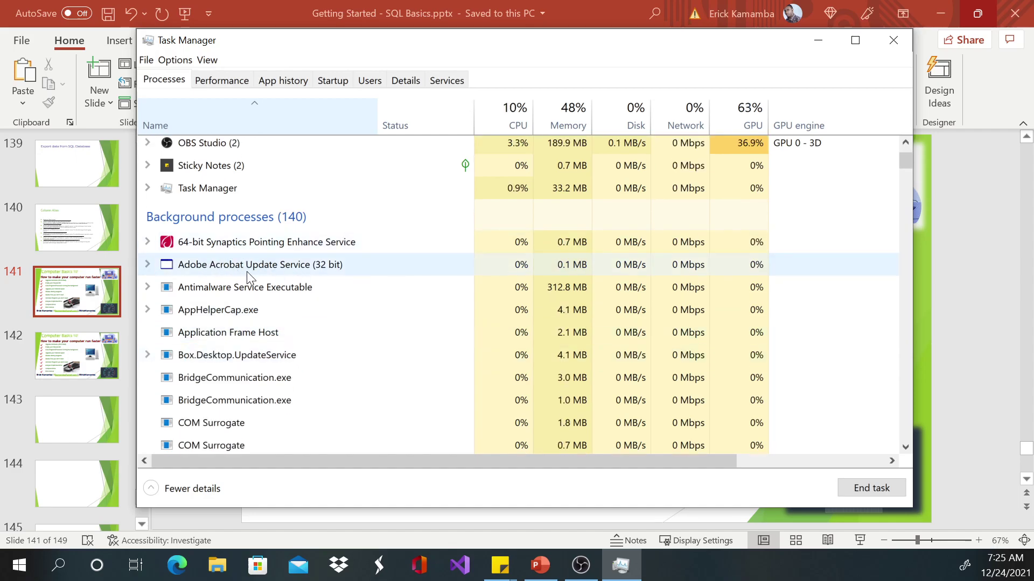
{"action": "scroll", "coordinate": [272, 339], "scroll_direction": "up", "scroll_amount": 2}
{"action": "scroll", "coordinate": [275, 340], "scroll_direction": "down", "scroll_amount": 6}
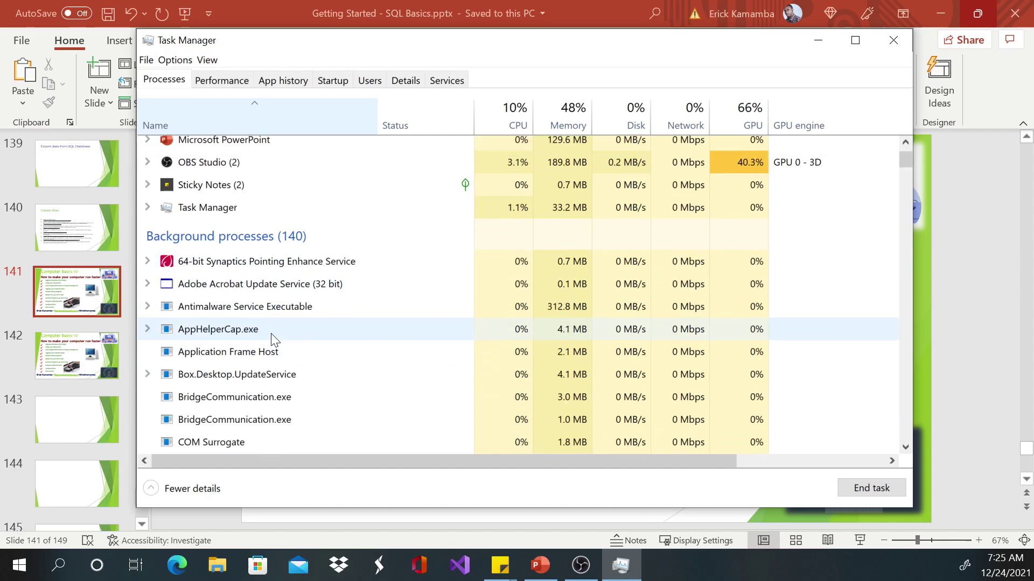
{"action": "scroll", "coordinate": [277, 339], "scroll_direction": "down", "scroll_amount": 5}
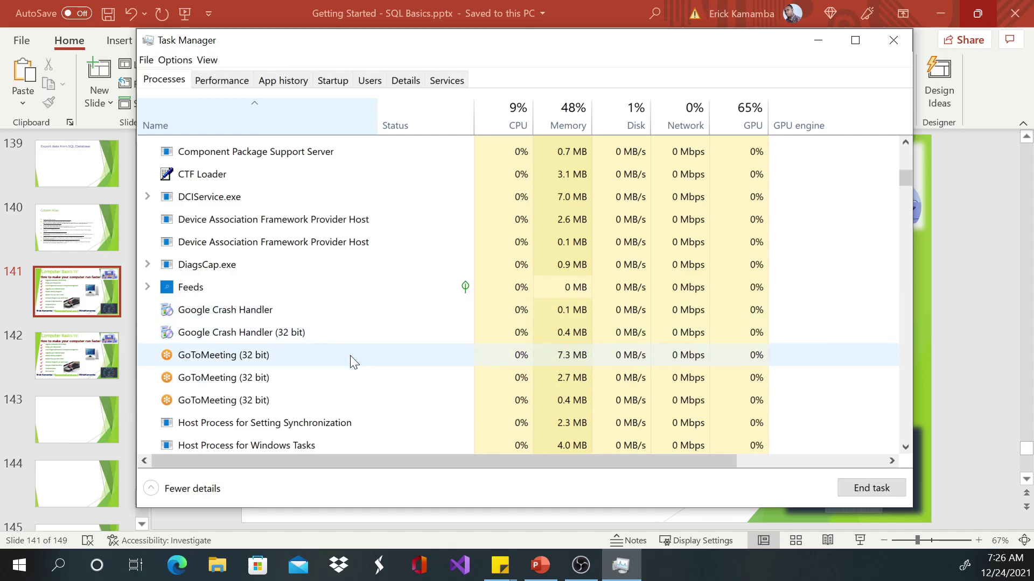
{"action": "scroll", "coordinate": [299, 361], "scroll_direction": "down", "scroll_amount": 3}
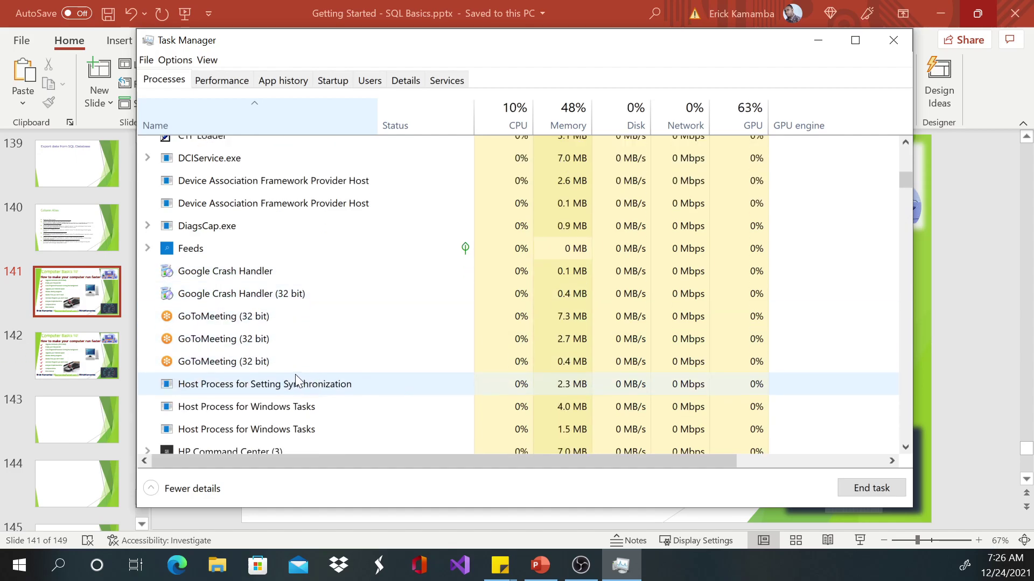
{"action": "scroll", "coordinate": [292, 317], "scroll_direction": "up", "scroll_amount": 2}
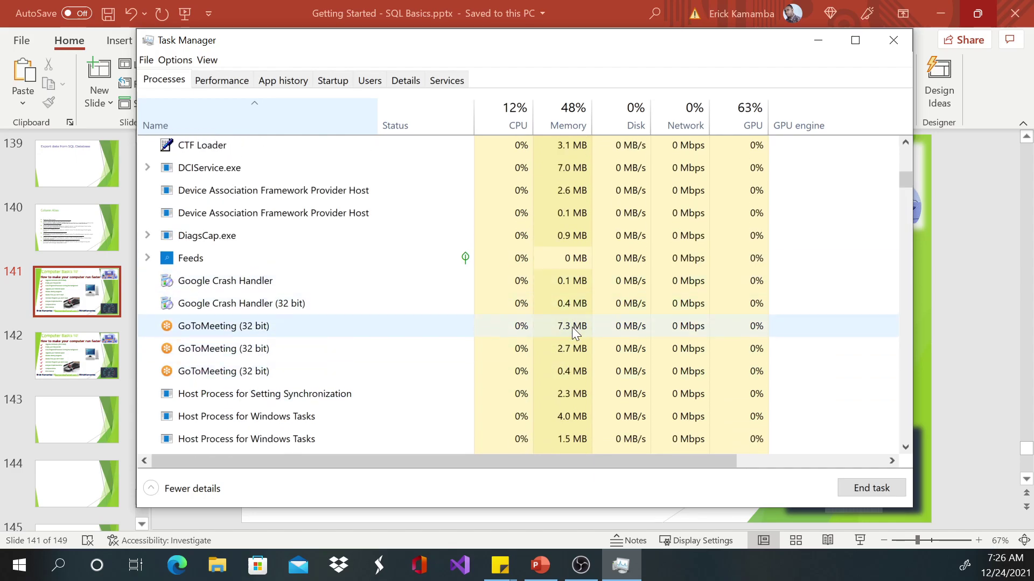
{"action": "scroll", "coordinate": [325, 358], "scroll_direction": "down", "scroll_amount": 3}
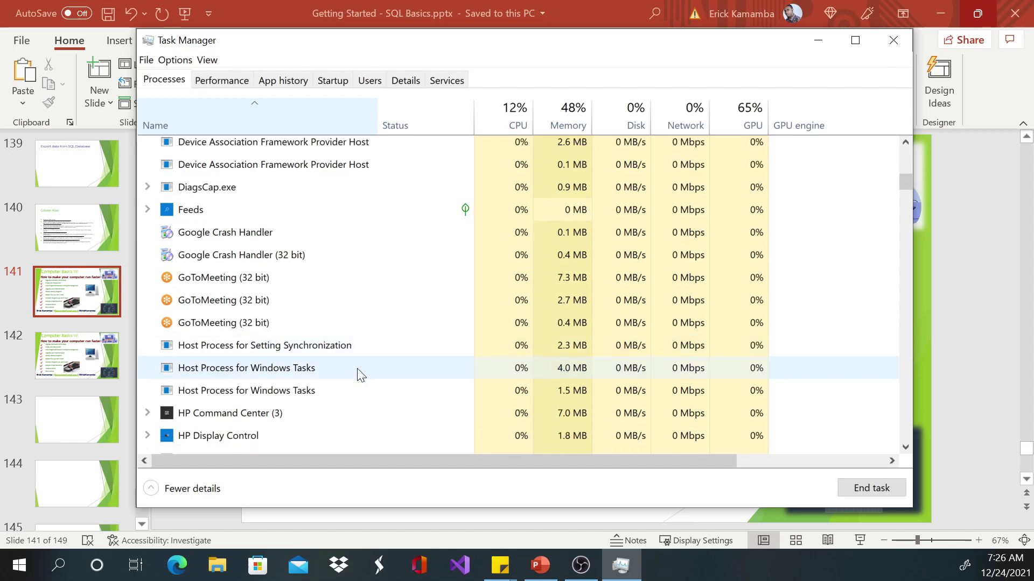
- Compare the processes sorted by memory use and by CPU use, and minimize Task Manager
{"action": "left_click", "coordinate": [584, 124]}
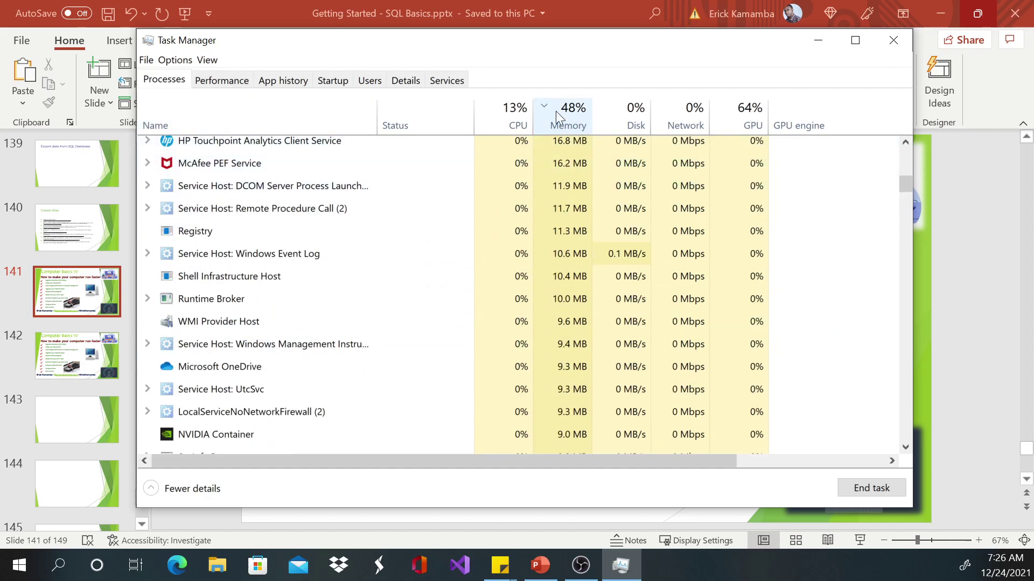
{"action": "scroll", "coordinate": [560, 178], "scroll_direction": "up", "scroll_amount": 7}
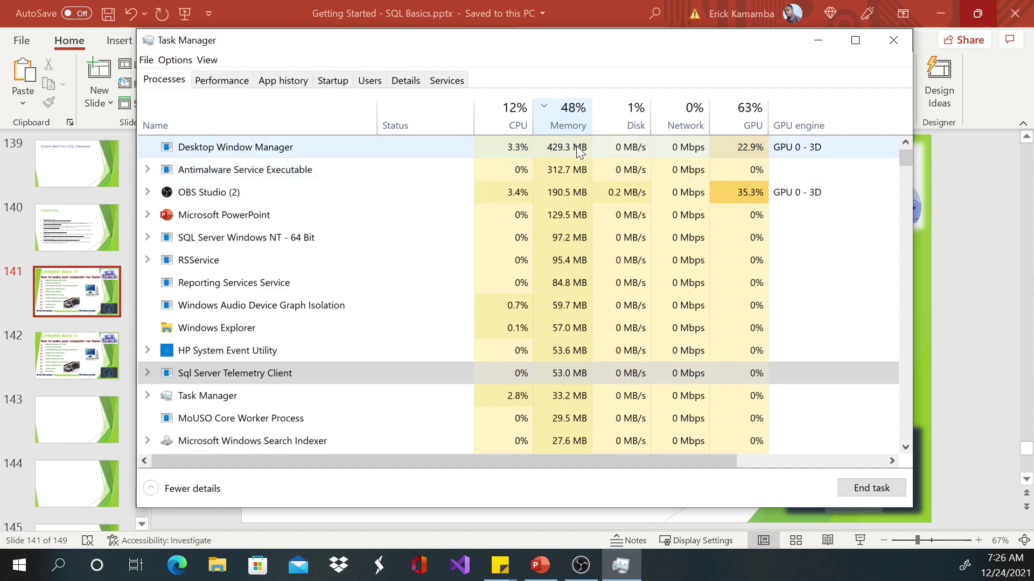
{"action": "left_click", "coordinate": [518, 123]}
{"action": "left_click", "coordinate": [560, 113]}
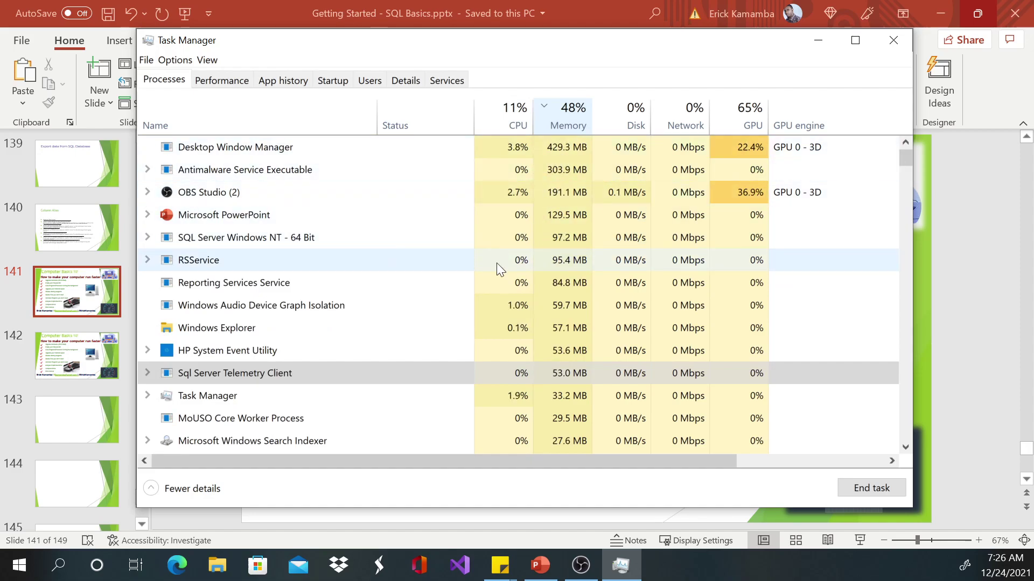
{"action": "left_click", "coordinate": [511, 112]}
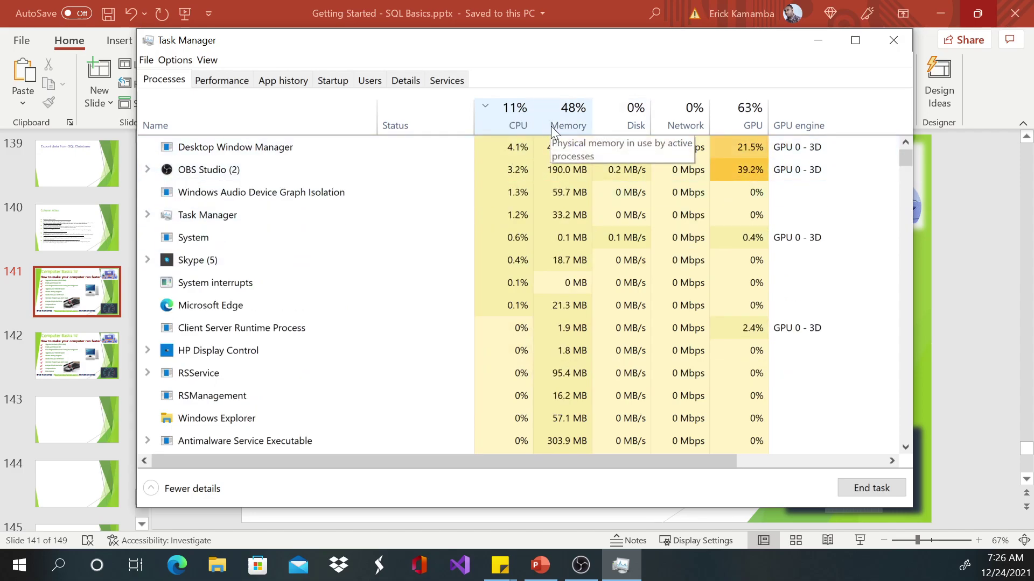
{"action": "left_click", "coordinate": [818, 40]}
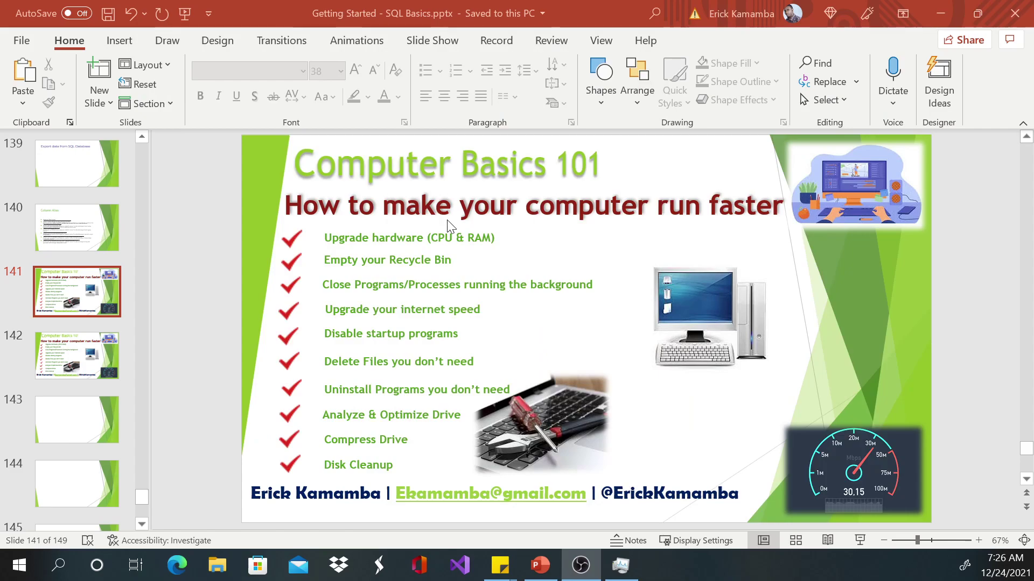
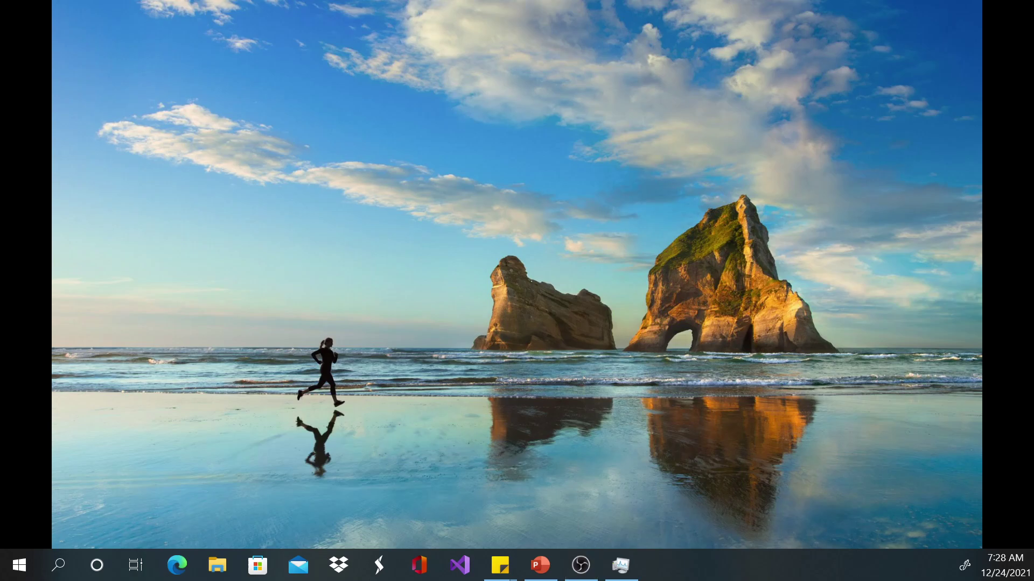
- Select the Recycle Bin on the desktop and check which actions it offers, without running any
{"action": "left_click_drag", "start_coordinate": [525, 446], "coordinate": [264, 158]}
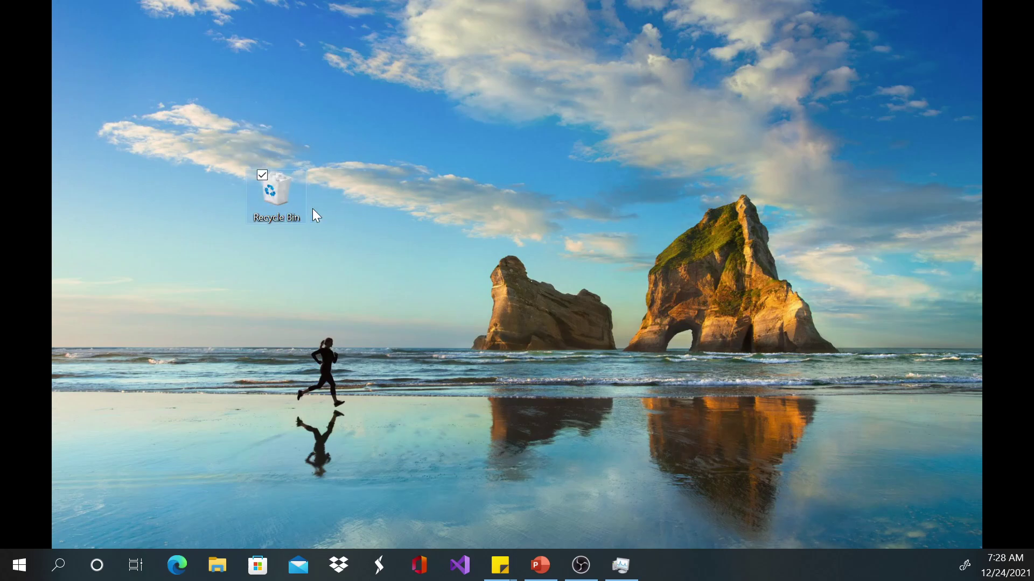
{"action": "right_click", "coordinate": [284, 188]}
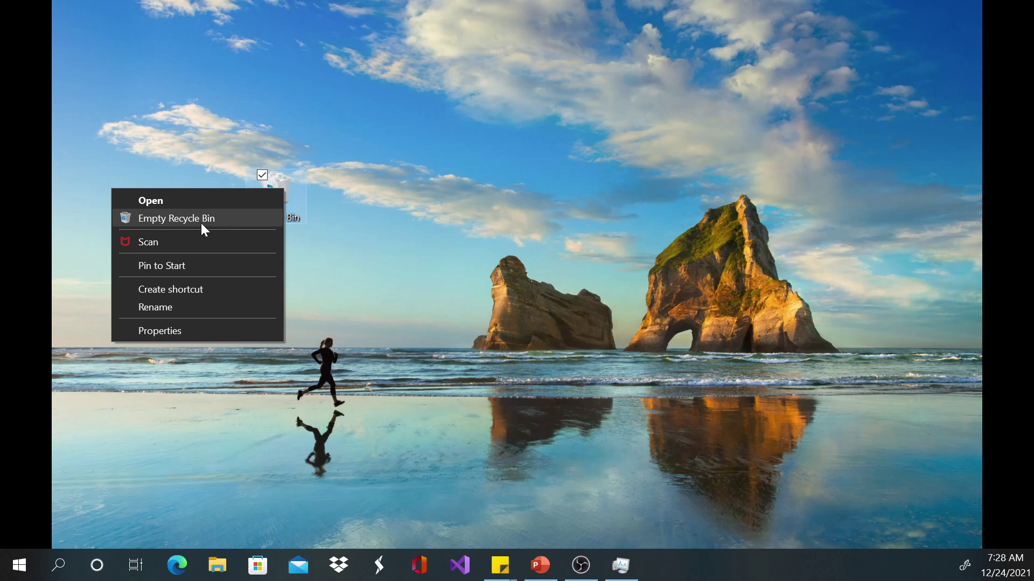
{"action": "left_click", "coordinate": [340, 211]}
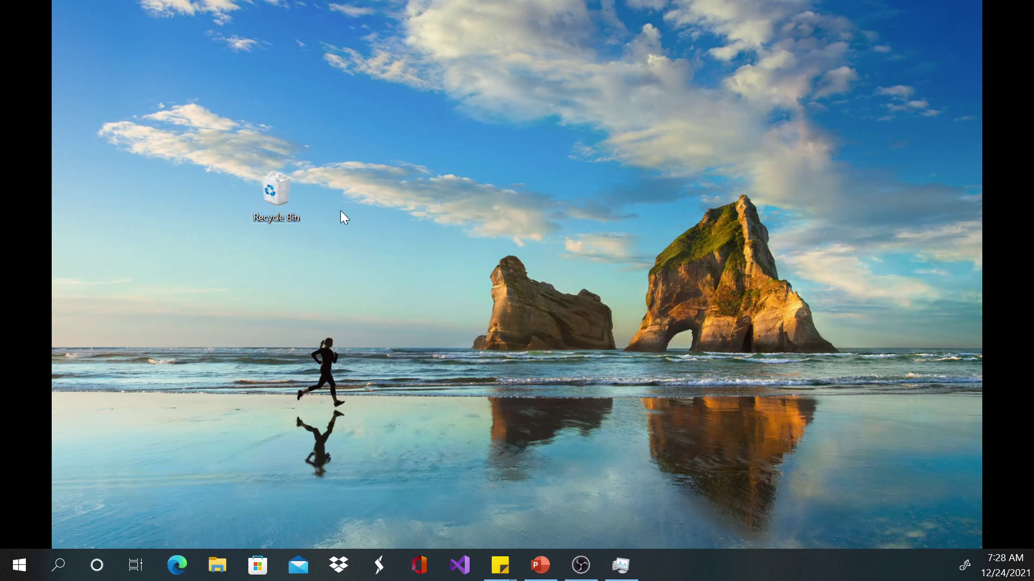
- Open the Recycle Bin, look over the deleted items and sort them by original location
{"action": "double_click", "coordinate": [272, 197]}
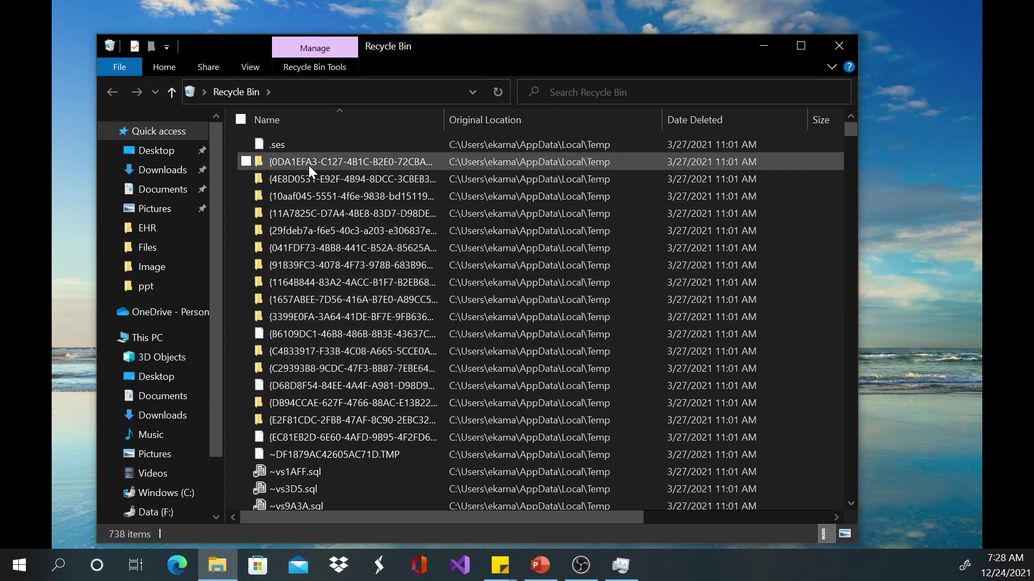
{"action": "scroll", "coordinate": [389, 291], "scroll_direction": "down", "scroll_amount": 4}
{"action": "scroll", "coordinate": [388, 285], "scroll_direction": "up", "scroll_amount": 4}
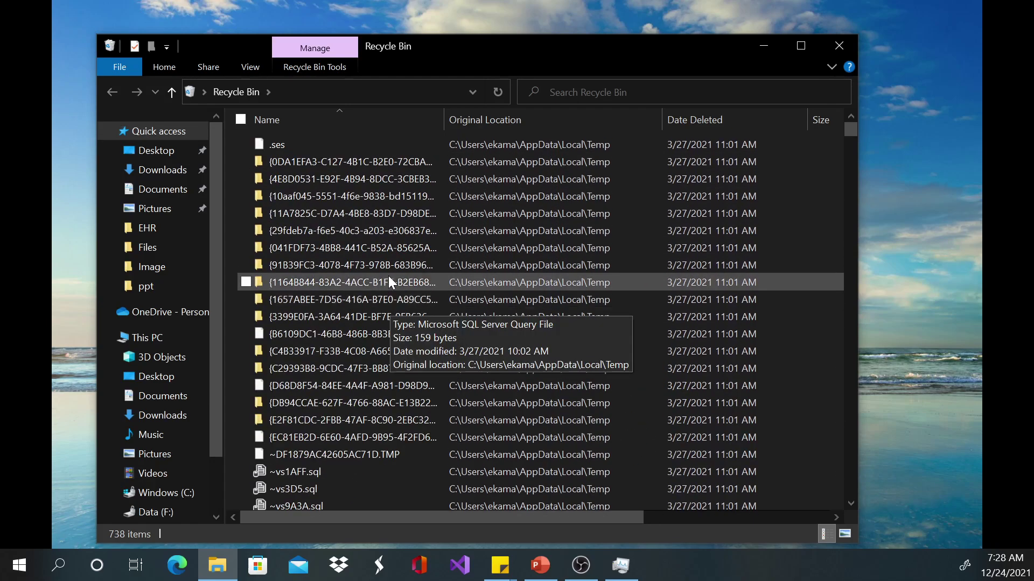
{"action": "right_click", "coordinate": [334, 163]}
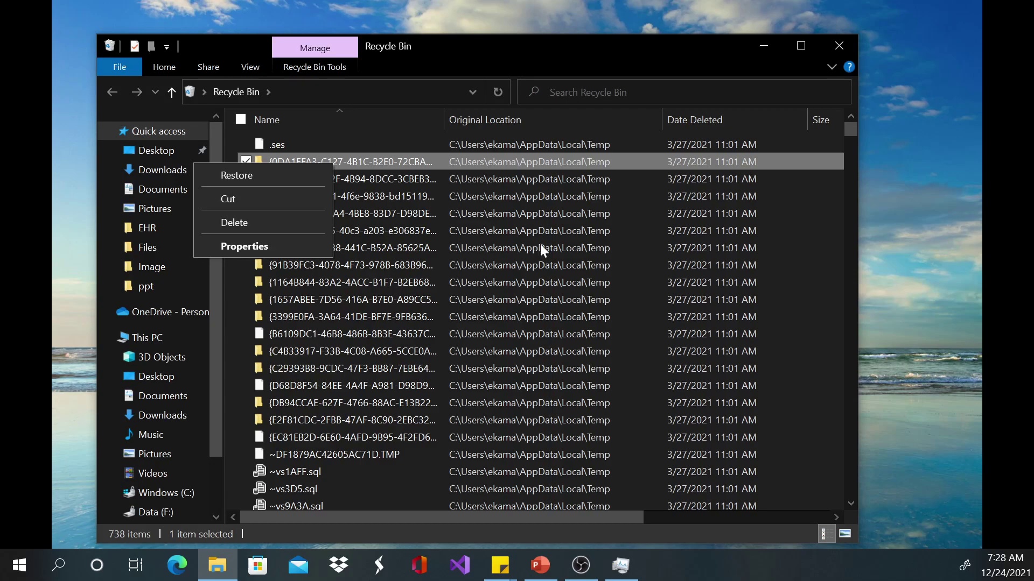
{"action": "left_click", "coordinate": [553, 121]}
{"action": "scroll", "coordinate": [452, 173], "scroll_direction": "up", "scroll_amount": 3}
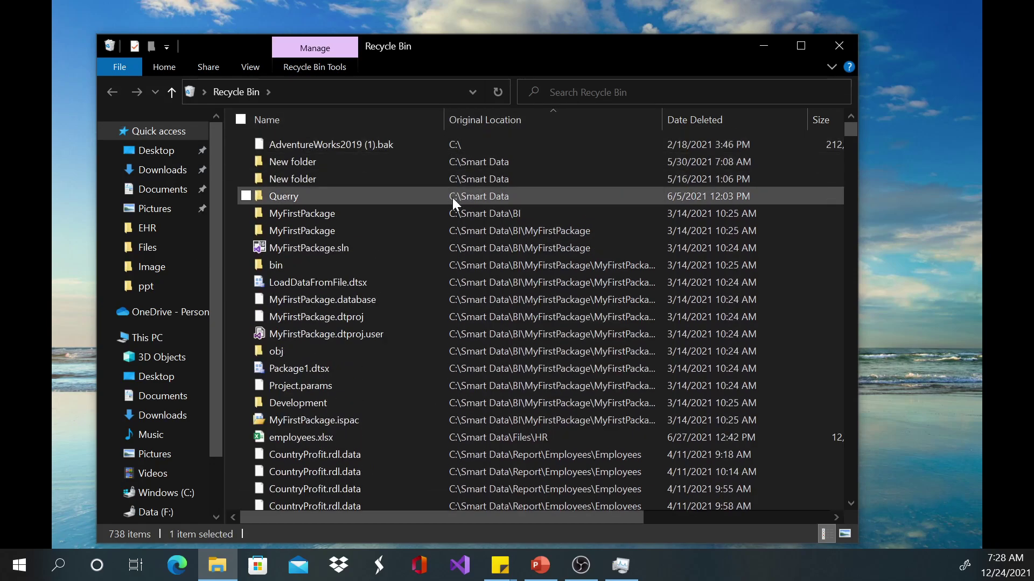
- Select all deleted items in the Recycle Bin and check the actions available for them
{"action": "right_click", "coordinate": [383, 209]}
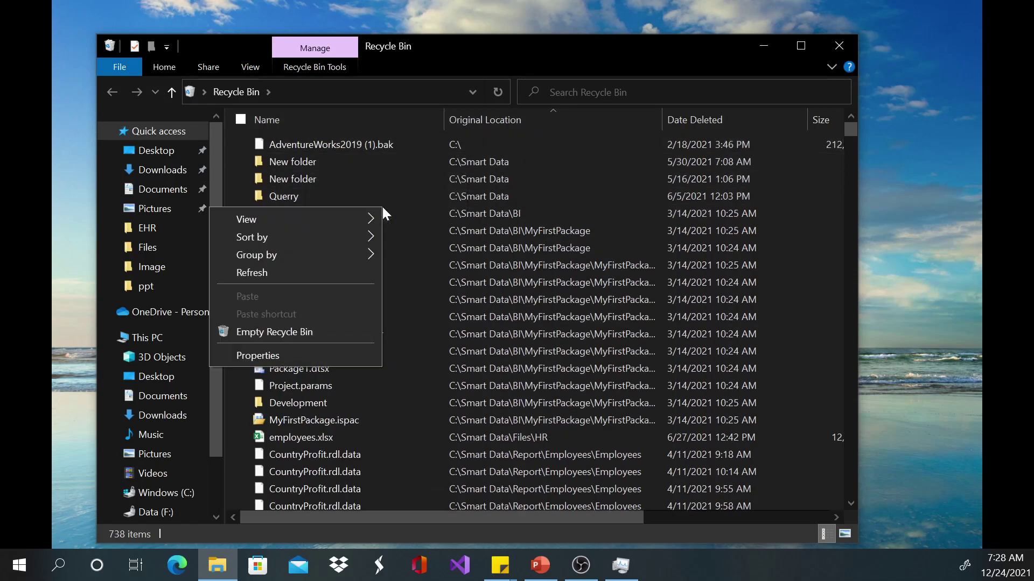
{"action": "left_click", "coordinate": [391, 176]}
{"action": "key", "text": "ctrl+a"}
{"action": "right_click", "coordinate": [392, 178]}
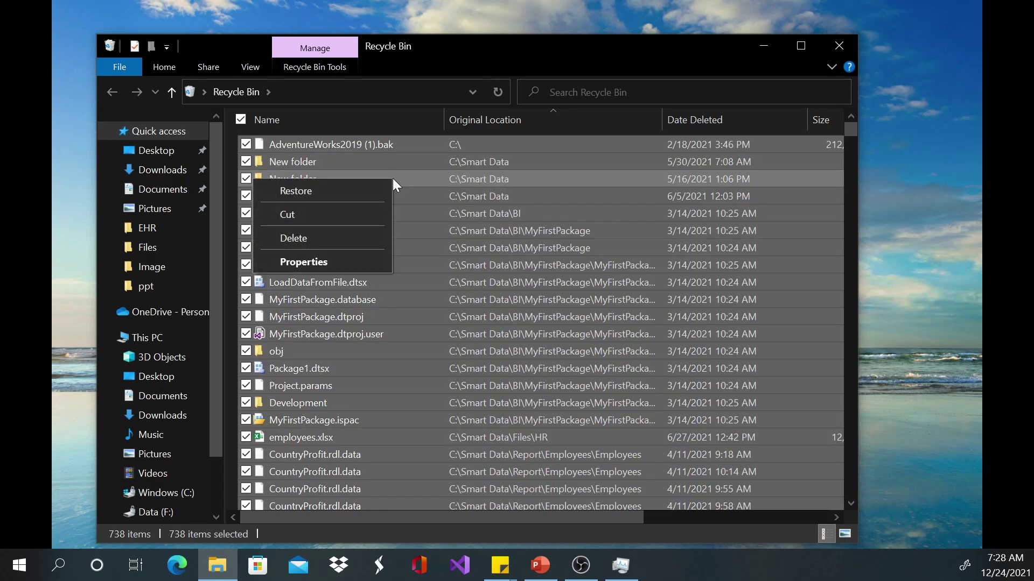
{"action": "left_click", "coordinate": [341, 265]}
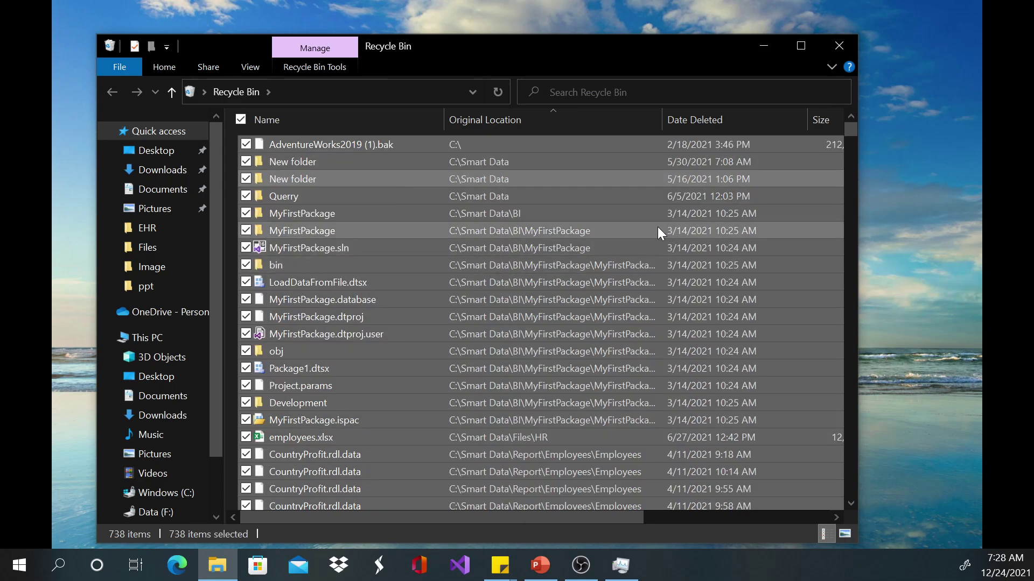
- Close the Recycle Bin window and review the Recycle Bin's properties for the space listed for each drive
{"action": "left_click", "coordinate": [847, 45]}
{"action": "right_click", "coordinate": [272, 195]}
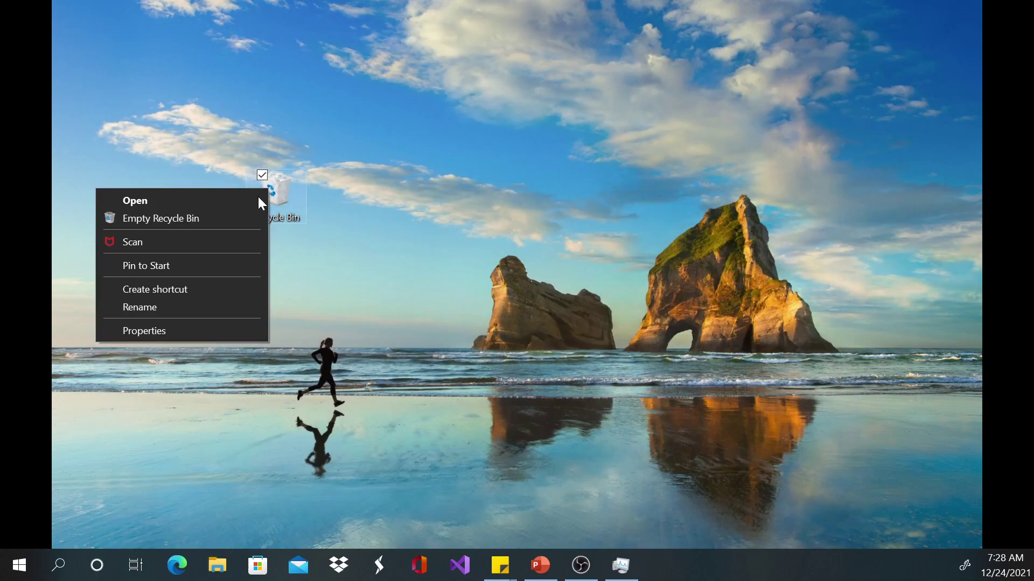
{"action": "left_click", "coordinate": [171, 329]}
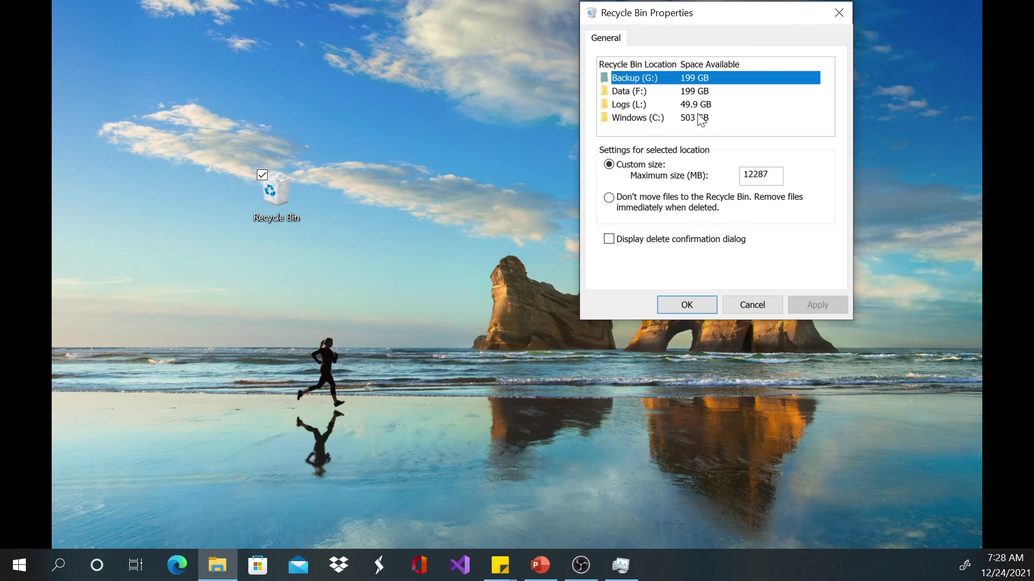
{"action": "left_click", "coordinate": [839, 13]}
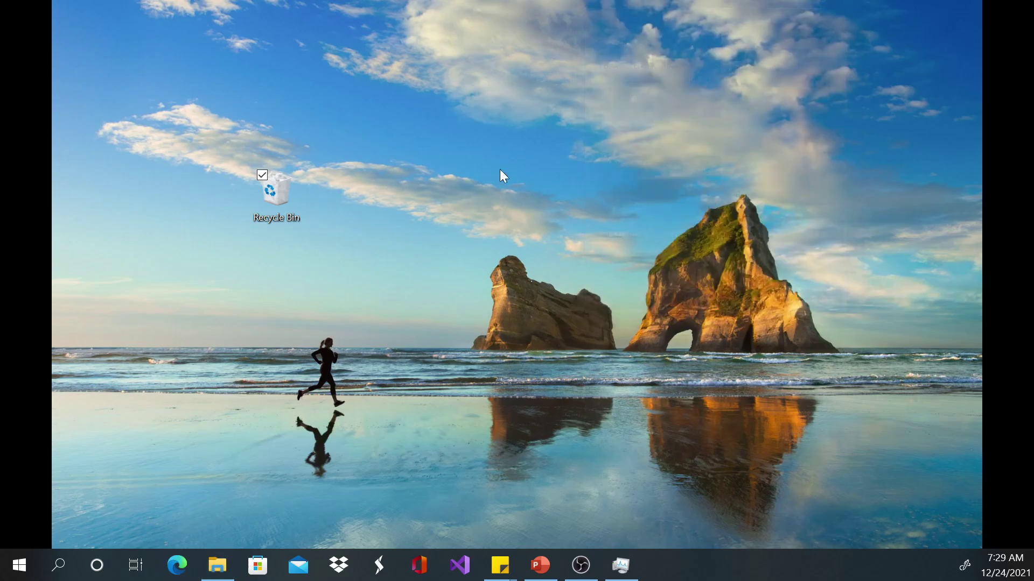
{"action": "right_click", "coordinate": [278, 195]}
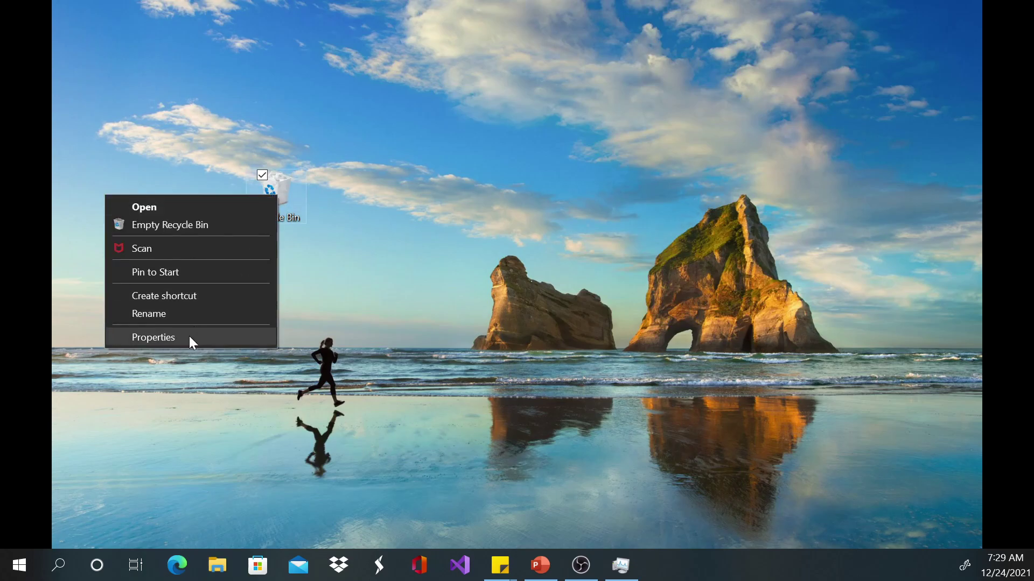
{"action": "left_click", "coordinate": [189, 336]}
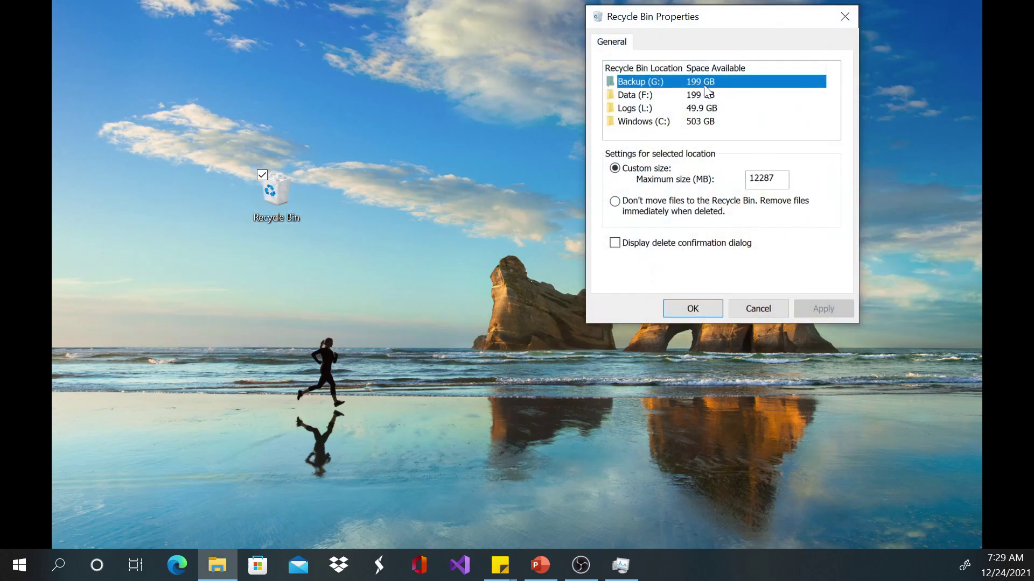
{"action": "left_click", "coordinate": [837, 14]}
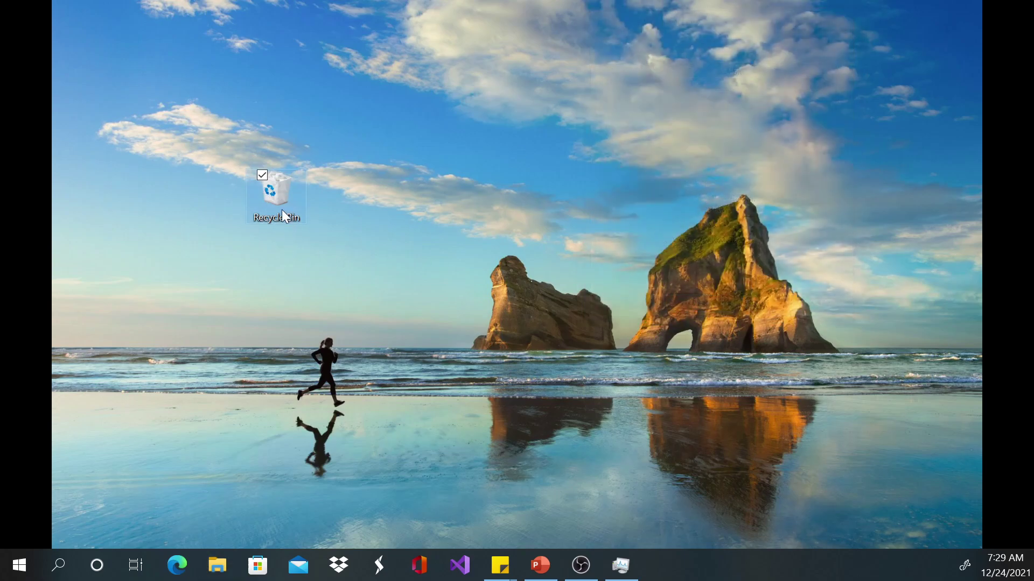
- Check the Recycle Bin's available actions for the option to empty it, without running it
{"action": "left_click", "coordinate": [544, 142]}
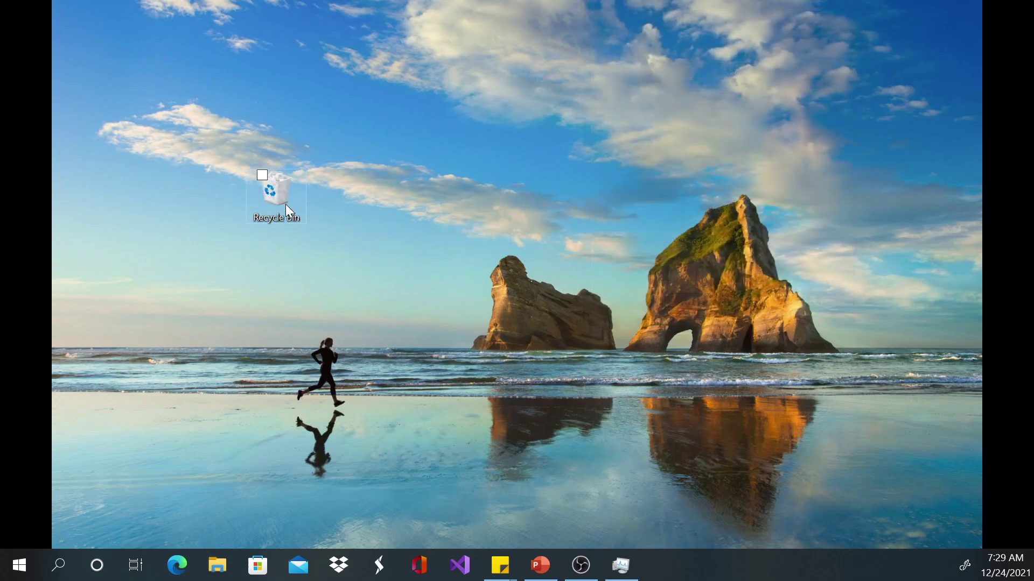
{"action": "right_click", "coordinate": [279, 192]}
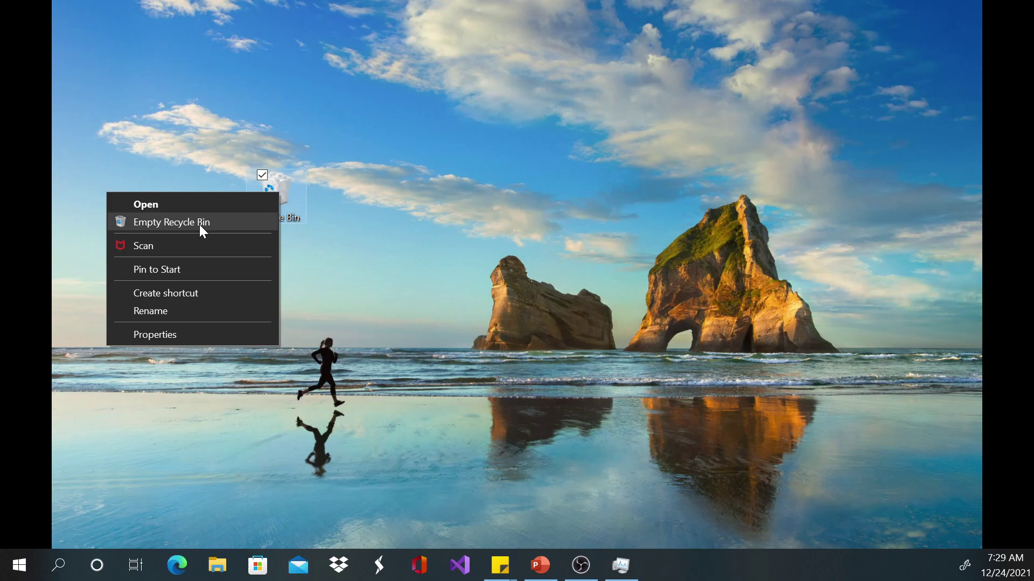
{"action": "left_click", "coordinate": [554, 458]}
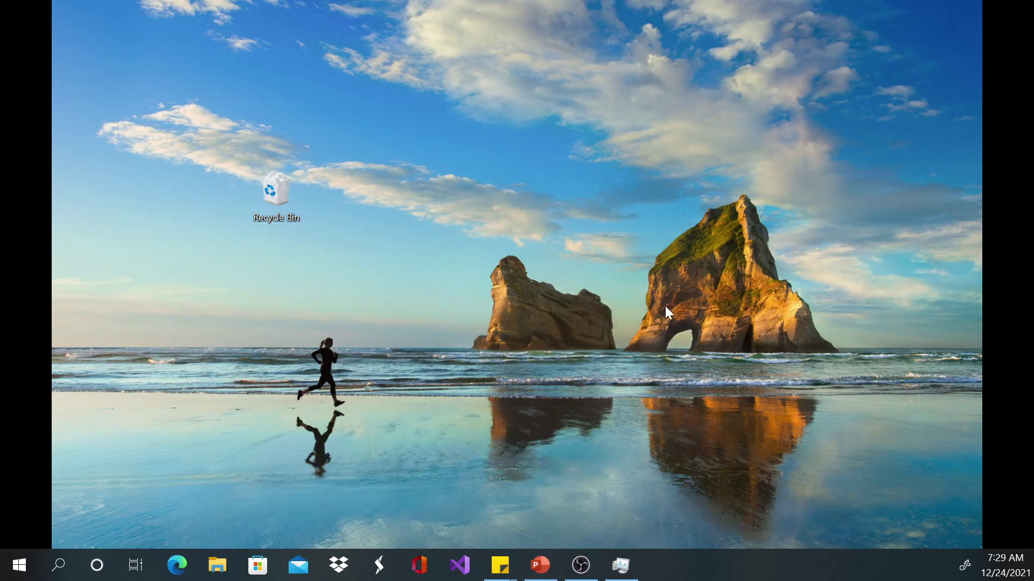
- View This PC in File Explorer and examine the used and free space on the Windows (C:) drive
{"action": "left_click", "coordinate": [217, 567]}
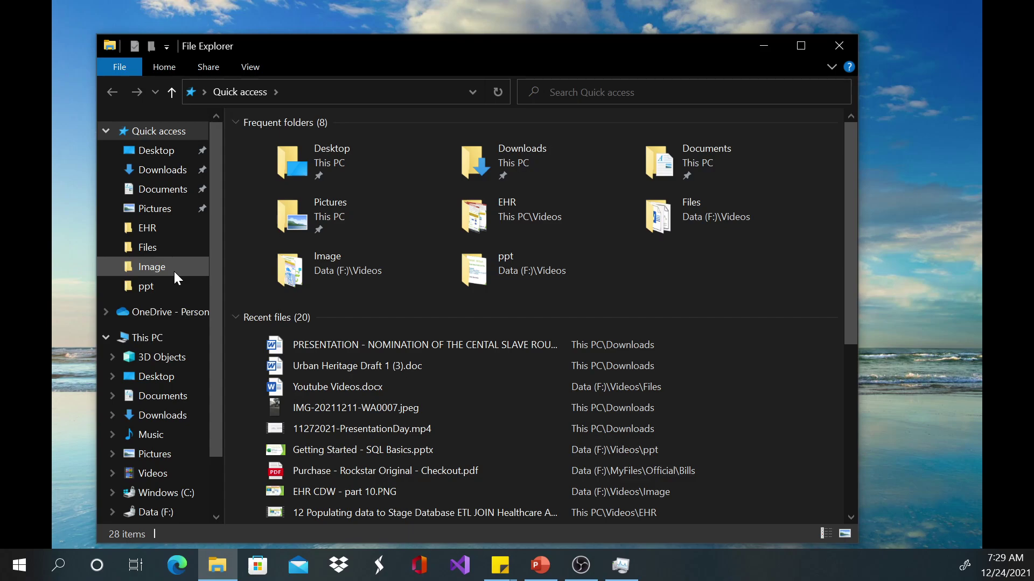
{"action": "scroll", "coordinate": [173, 270], "scroll_direction": "down", "scroll_amount": 2}
{"action": "left_click", "coordinate": [145, 269]}
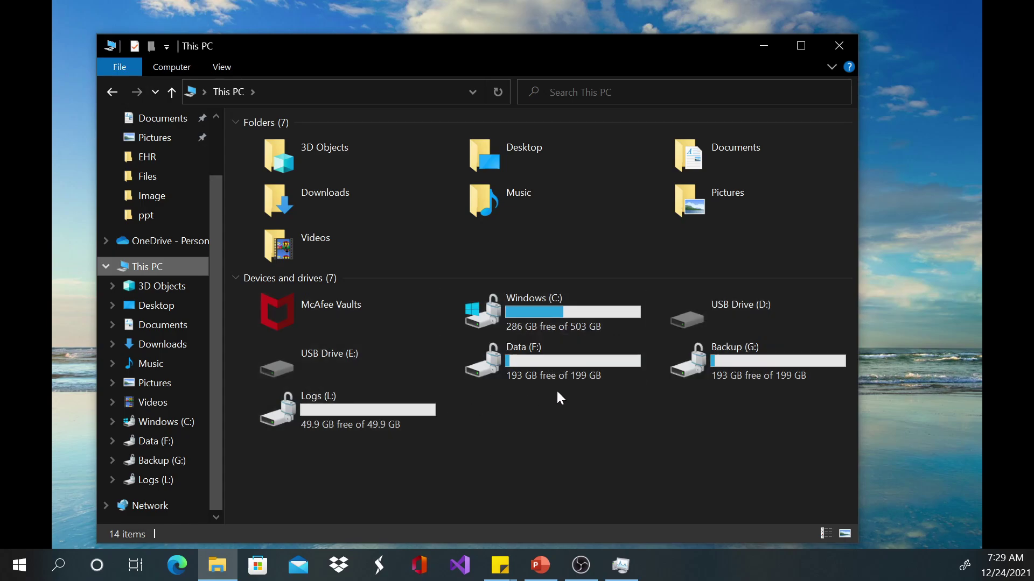
{"action": "left_click", "coordinate": [596, 309]}
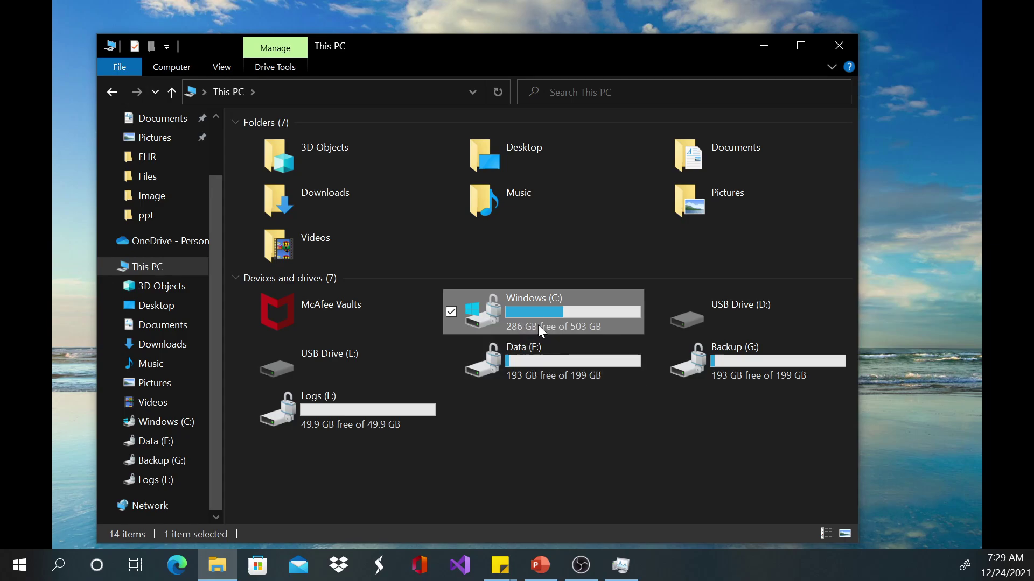
{"action": "mouse_move", "coordinate": [502, 329]}
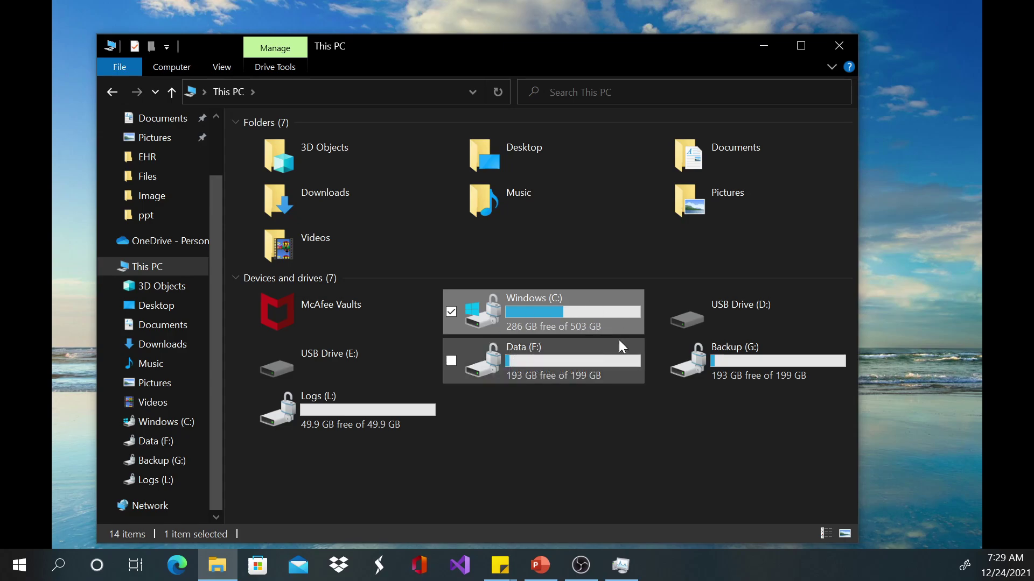
{"action": "left_click_drag", "start_coordinate": [451, 37], "coordinate": [454, 15]}
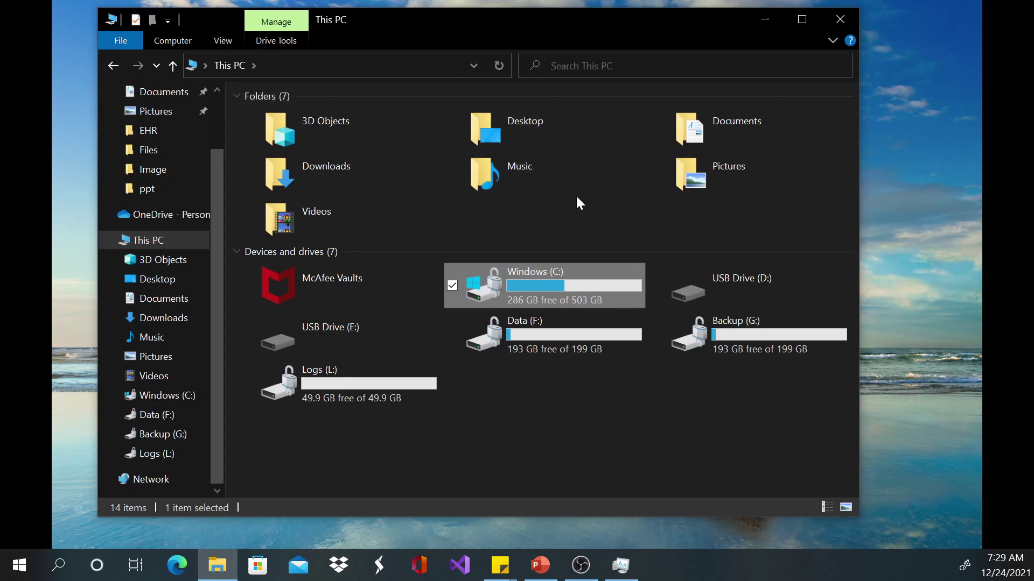
{"action": "mouse_move", "coordinate": [556, 290]}
- Switch to the PowerPoint slide of speed-up tips, bring up Task Manager and check the taskbar options for opening it
{"action": "left_click", "coordinate": [541, 564]}
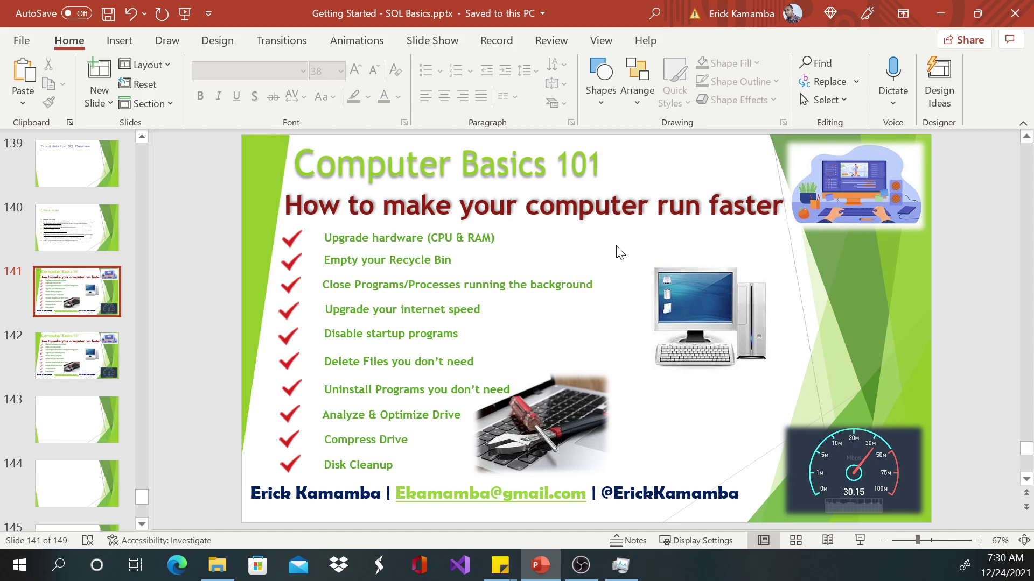
{"action": "left_click", "coordinate": [631, 572]}
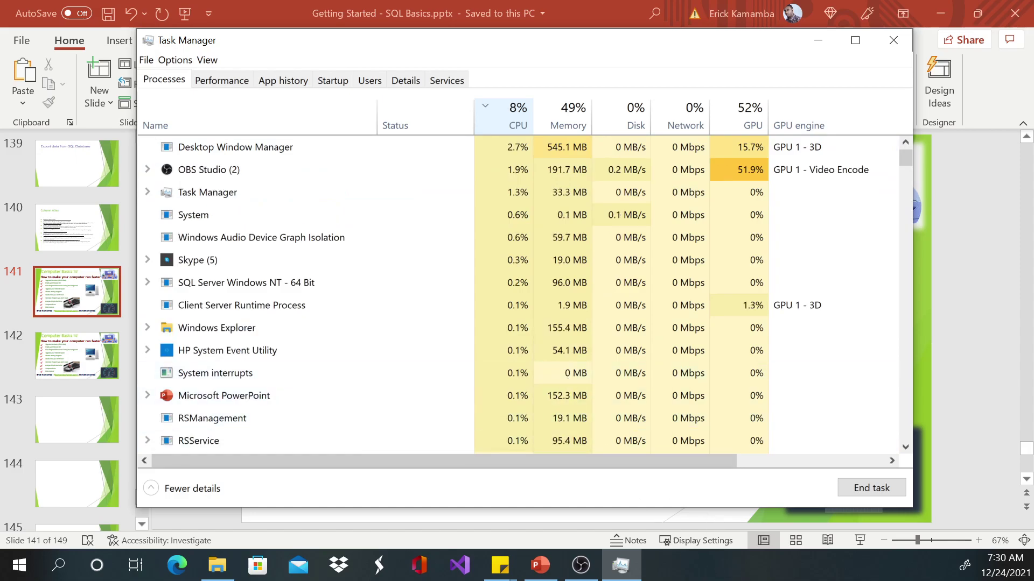
{"action": "right_click", "coordinate": [696, 575]}
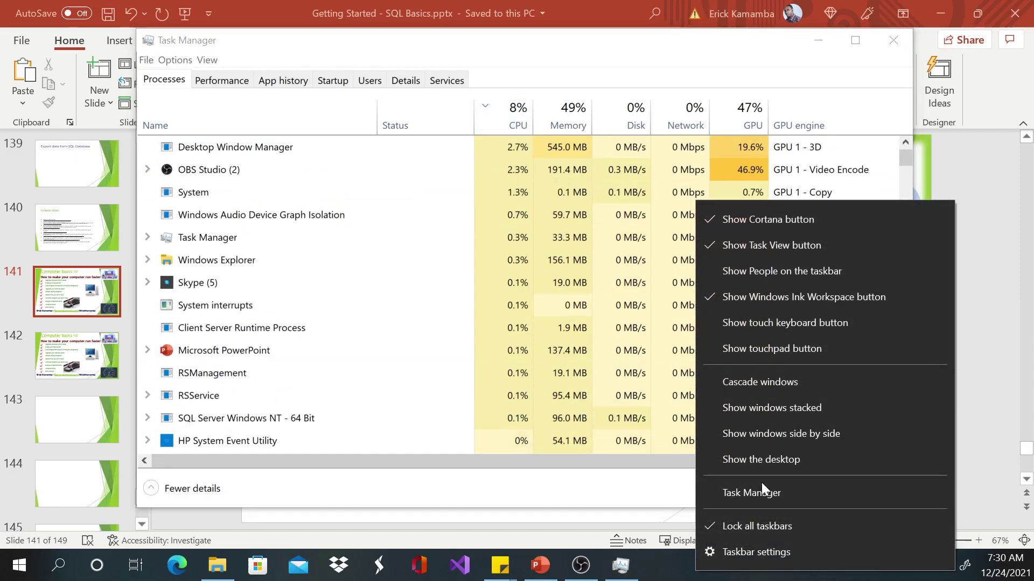
{"action": "scroll", "coordinate": [318, 263], "scroll_direction": "down", "scroll_amount": 3}
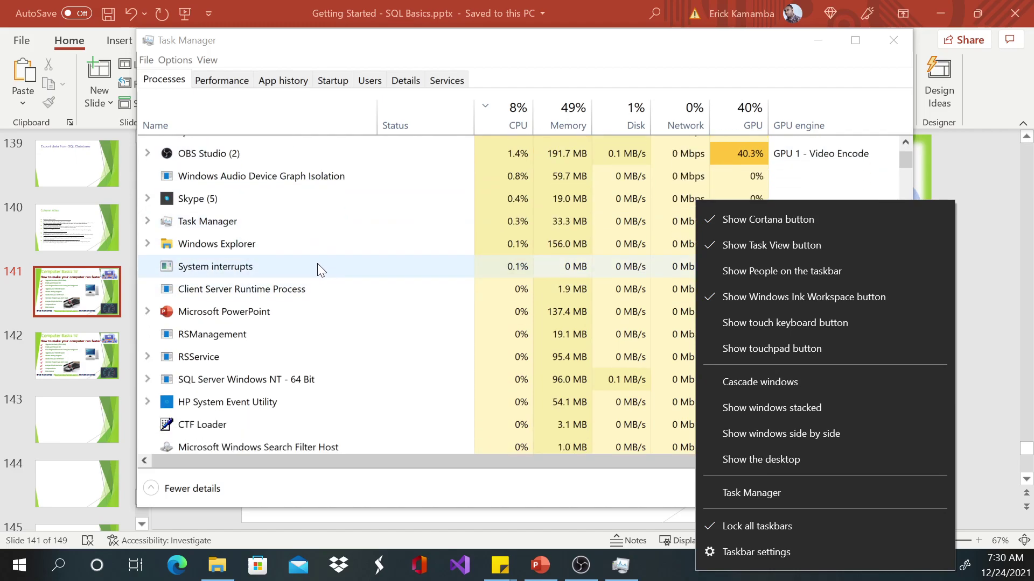
- Sort the Task Manager processes by name and look at the start of the background processes group
{"action": "left_click", "coordinate": [253, 119]}
{"action": "left_click", "coordinate": [253, 119]}
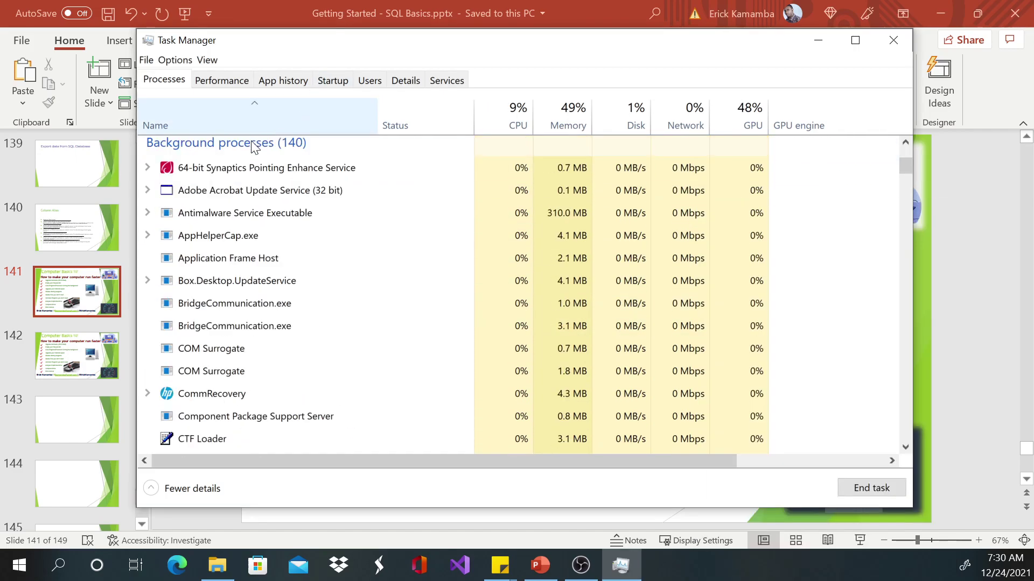
{"action": "scroll", "coordinate": [237, 178], "scroll_direction": "up", "scroll_amount": 1}
{"action": "scroll", "coordinate": [244, 181], "scroll_direction": "up", "scroll_amount": 1}
{"action": "scroll", "coordinate": [253, 226], "scroll_direction": "down", "scroll_amount": 3}
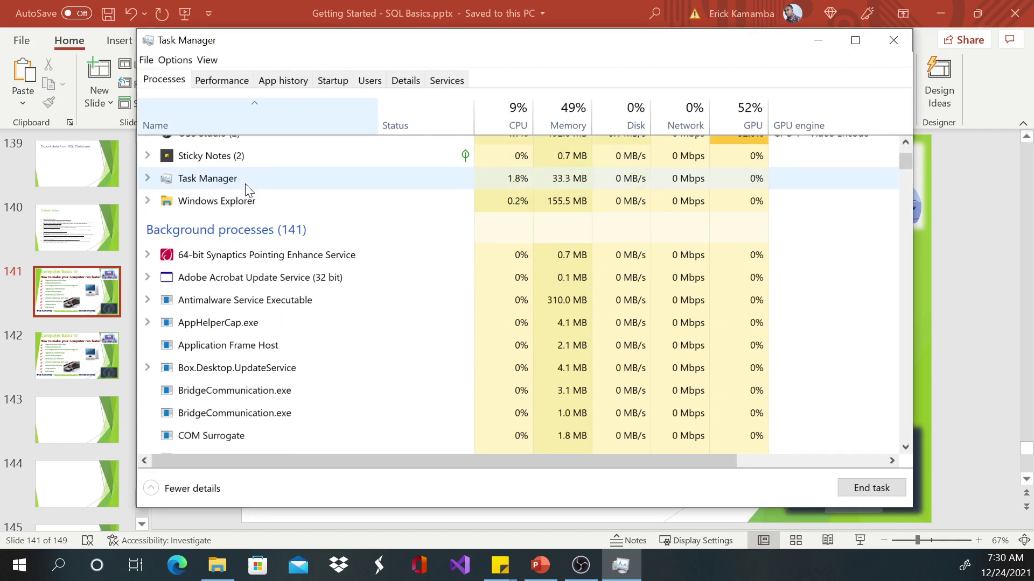
- End the first GoToMeeting (32 bit) background process, and do the same for the next GoToMeeting entry
{"action": "scroll", "coordinate": [269, 271], "scroll_direction": "down", "scroll_amount": 4}
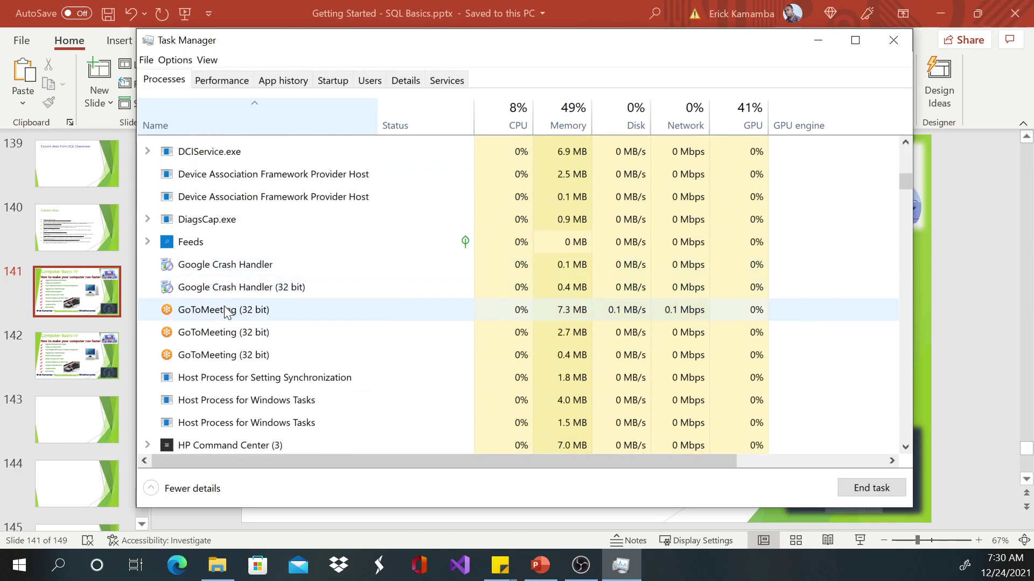
{"action": "right_click", "coordinate": [225, 312]}
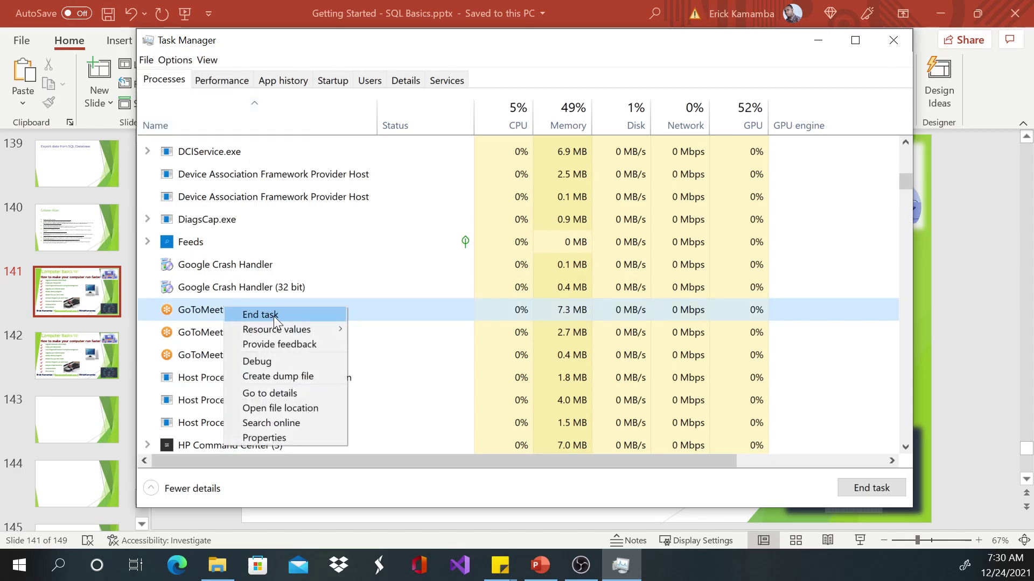
{"action": "left_click", "coordinate": [256, 316]}
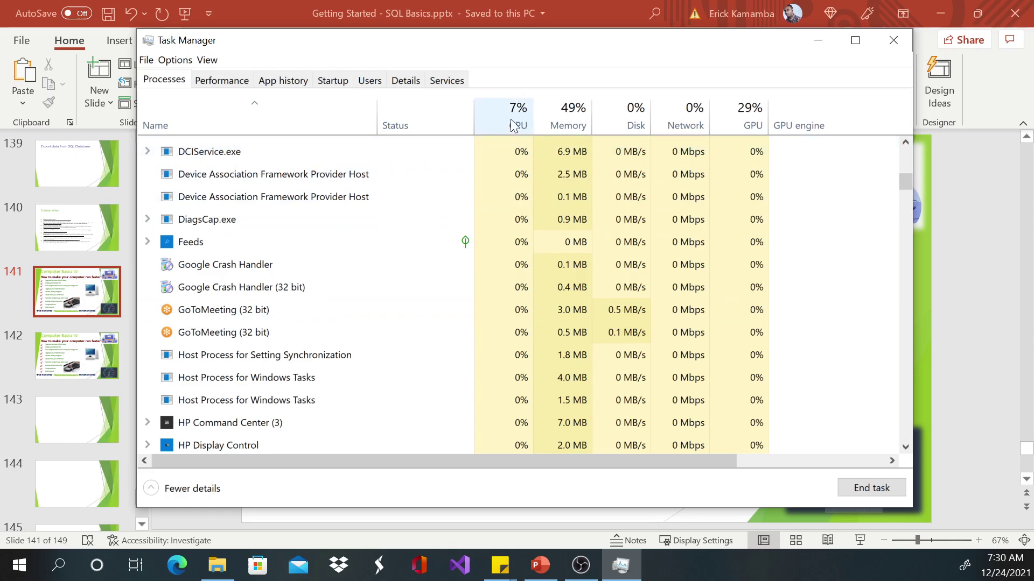
{"action": "right_click", "coordinate": [207, 315]}
{"action": "left_click", "coordinate": [247, 326]}
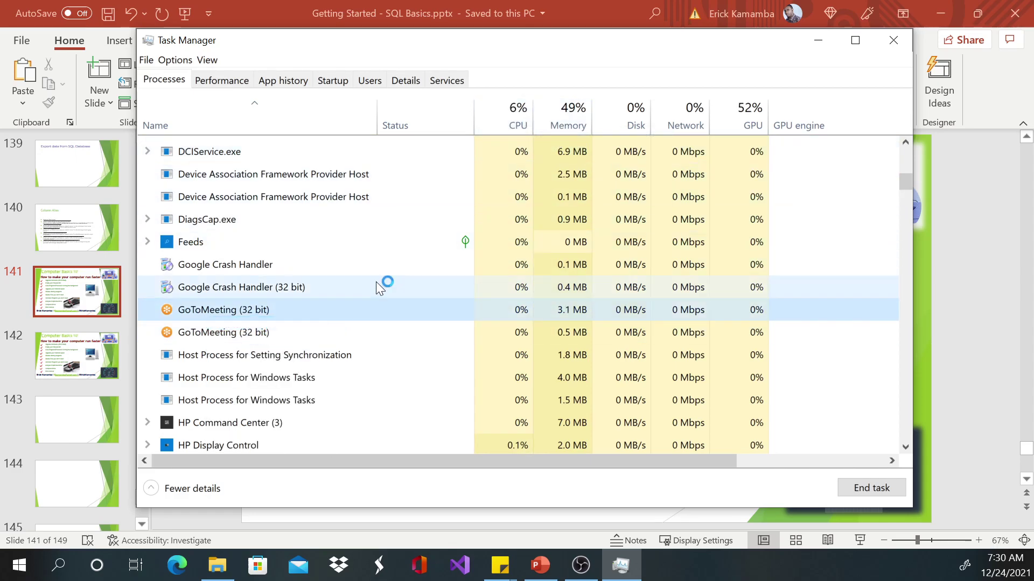
- Look through the remaining background processes and minimize Task Manager
{"action": "scroll", "coordinate": [285, 321], "scroll_direction": "down", "scroll_amount": 5}
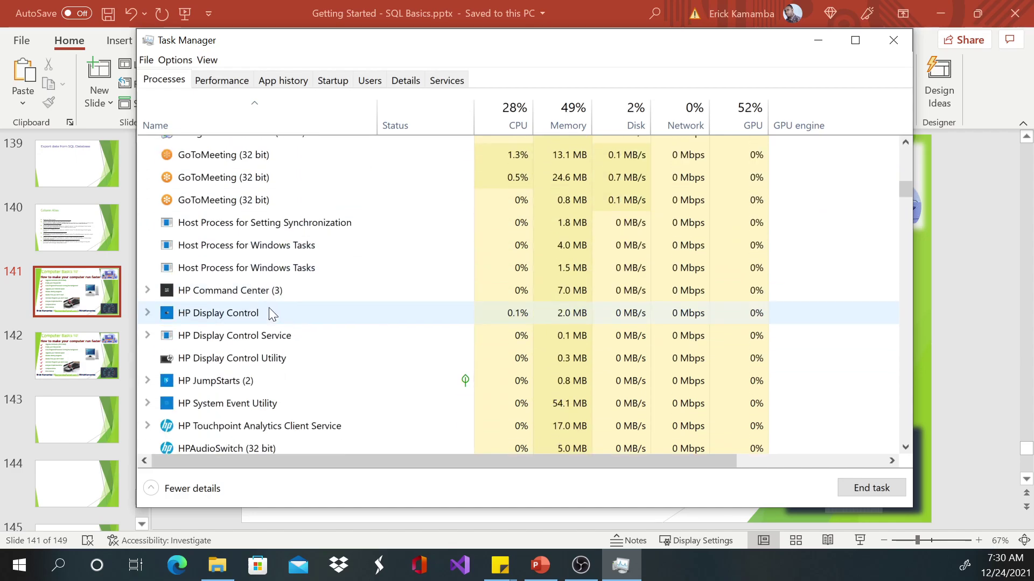
{"action": "scroll", "coordinate": [274, 316], "scroll_direction": "down", "scroll_amount": 3}
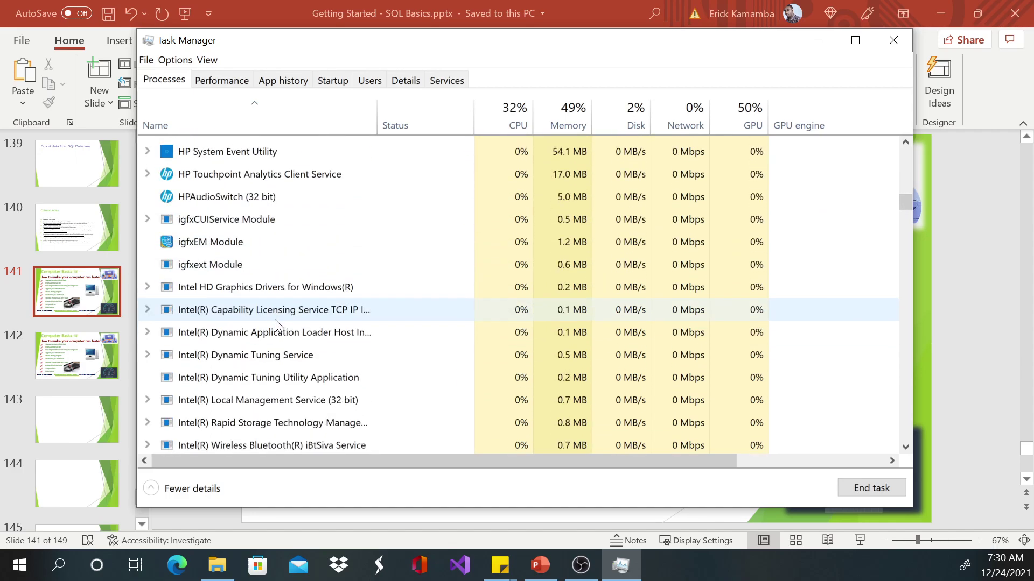
{"action": "left_click", "coordinate": [821, 39]}
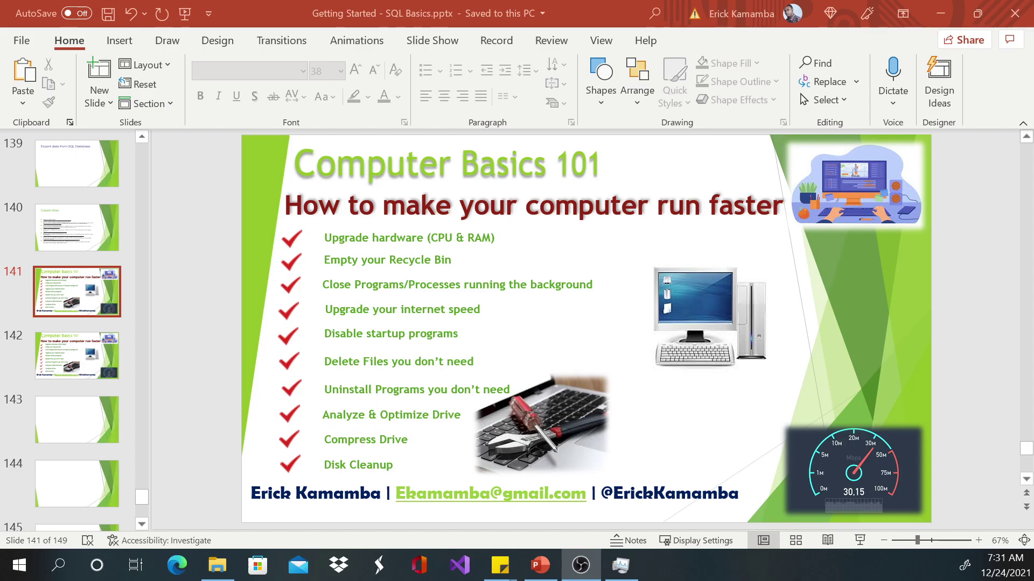
- Switch to Google Chrome, bring its oversized window into view and maximize it
{"action": "key", "text": "alt+Tab"}
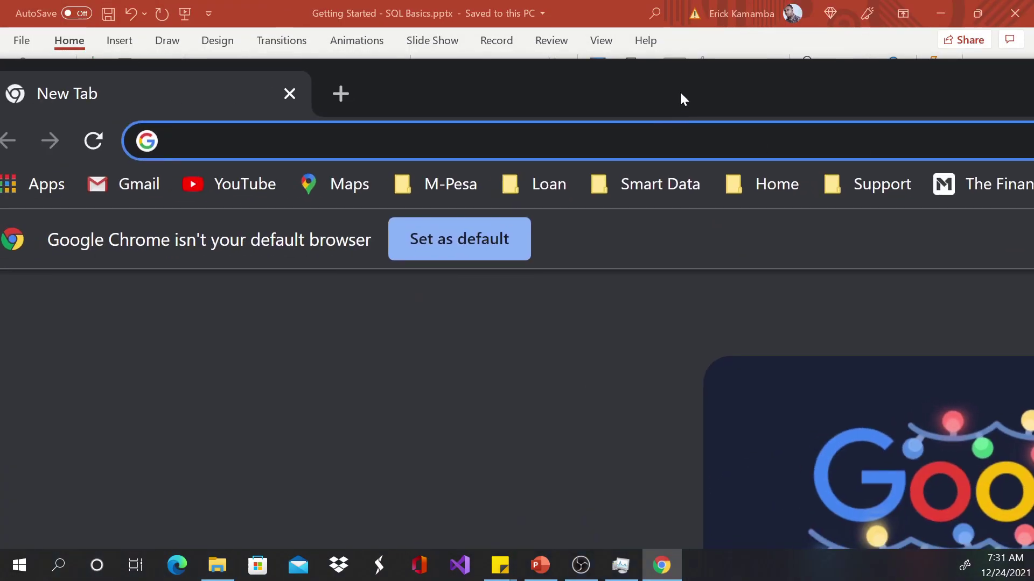
{"action": "left_click_drag", "start_coordinate": [680, 91], "coordinate": [363, 101]}
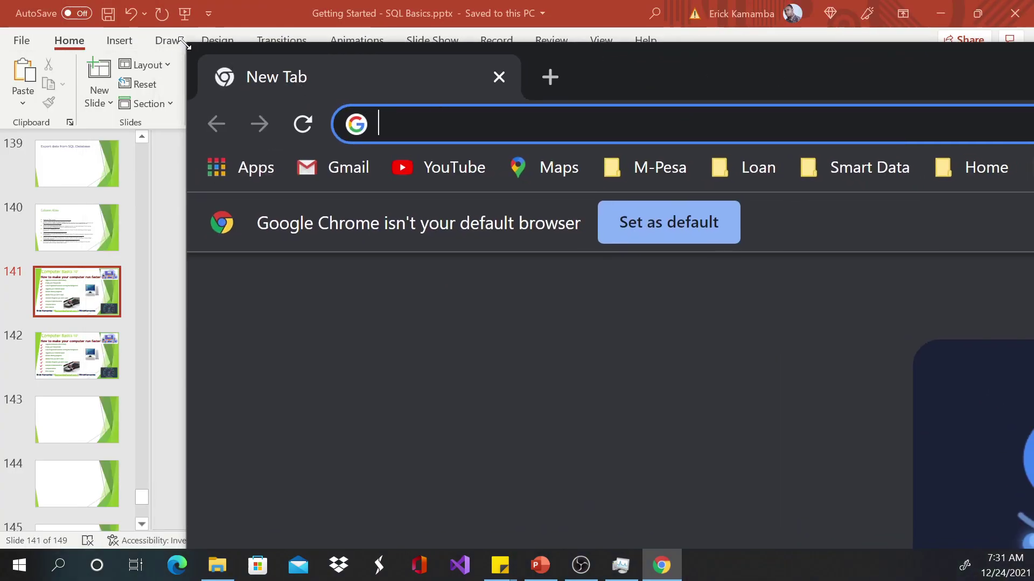
{"action": "left_click_drag", "start_coordinate": [629, 54], "coordinate": [918, 157]}
{"action": "left_click_drag", "start_coordinate": [981, 178], "coordinate": [344, 104]}
{"action": "left_click_drag", "start_coordinate": [539, 79], "coordinate": [203, 83]}
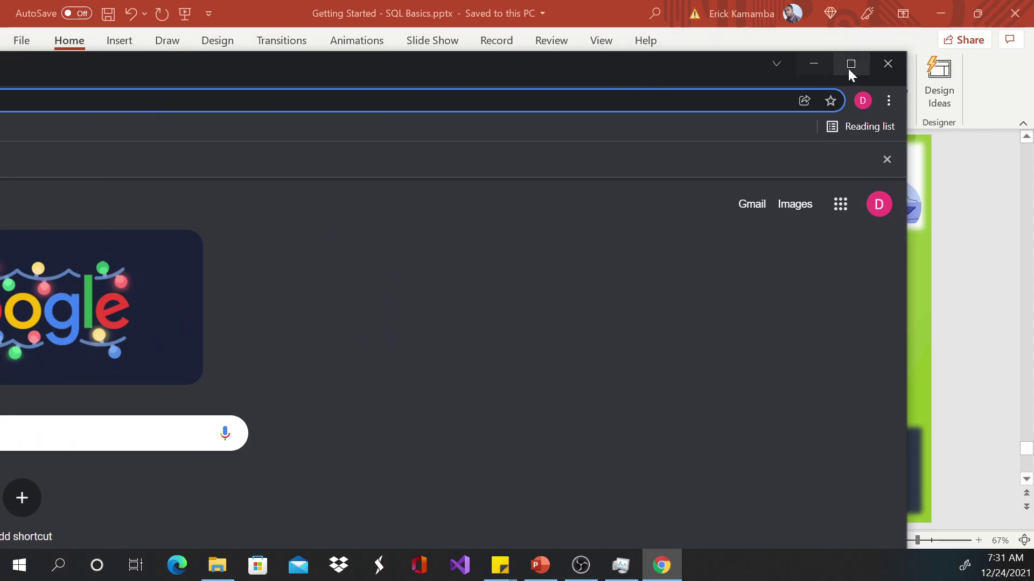
{"action": "left_click", "coordinate": [849, 65]}
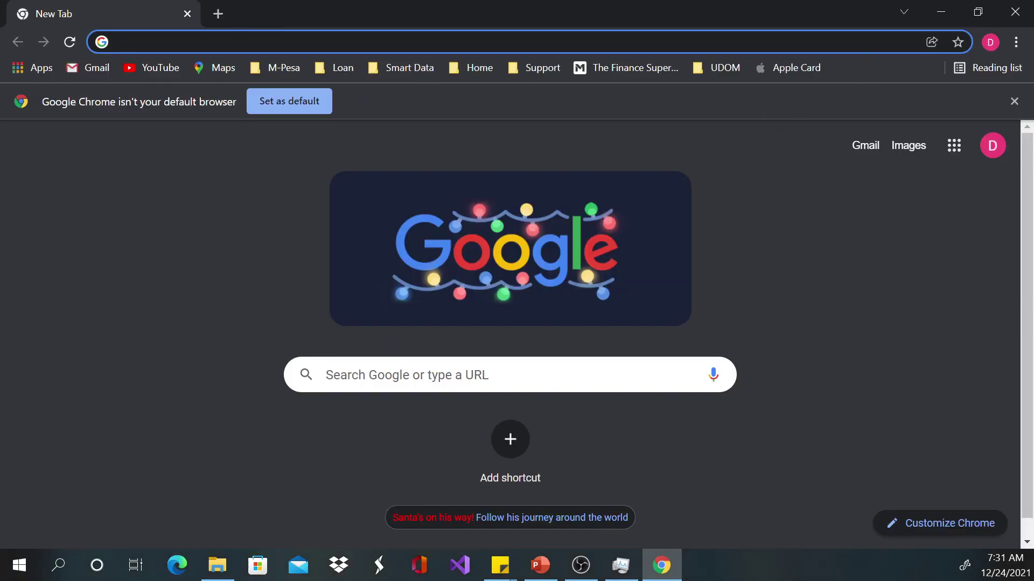
- Search Google for "speed test"
{"action": "key", "text": "alt+Tab"}
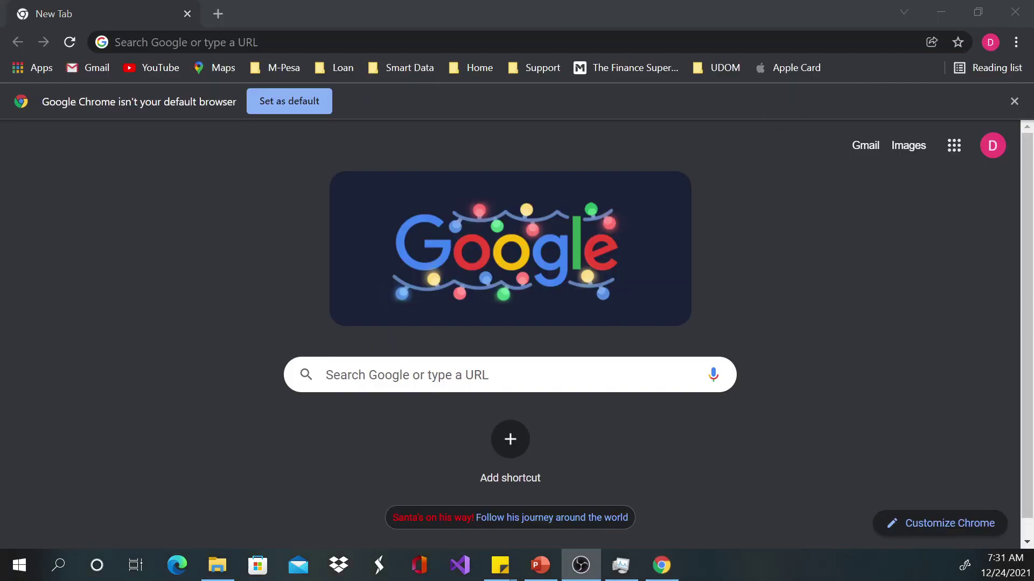
{"action": "left_click", "coordinate": [564, 371]}
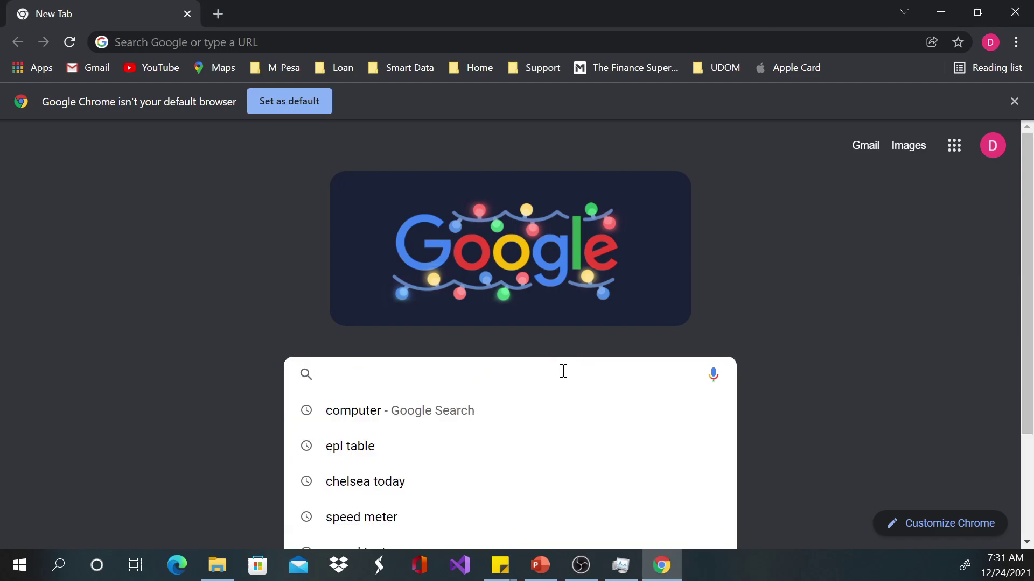
{"action": "type", "text": "se"}
{"action": "key", "text": "BackSpace"}
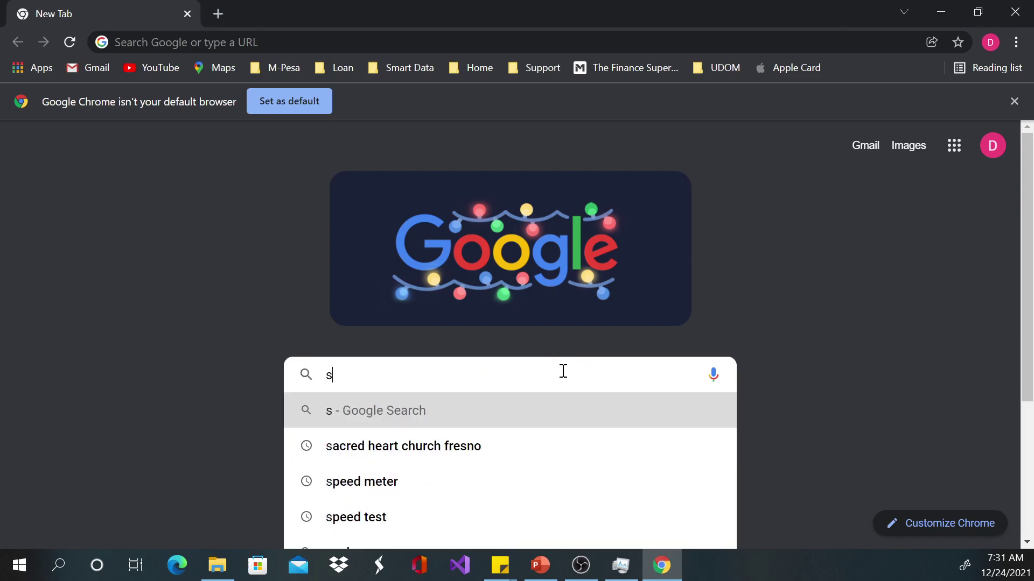
{"action": "type", "text": "pped"}
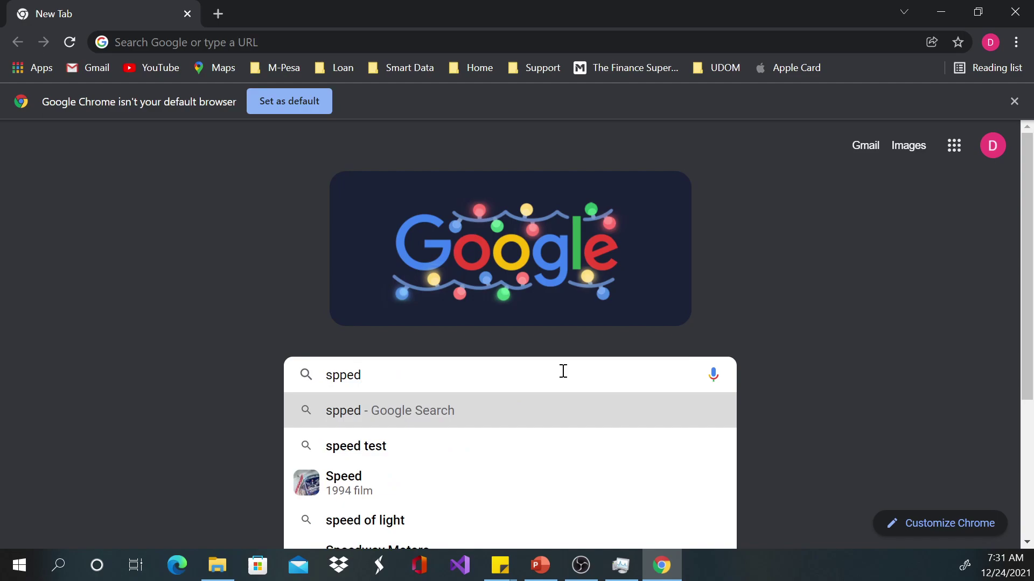
{"action": "key", "text": "BackSpace"}
{"action": "key", "text": "BackSpace"}
{"action": "key", "text": "BackSpace"}
{"action": "type", "text": "eed"}
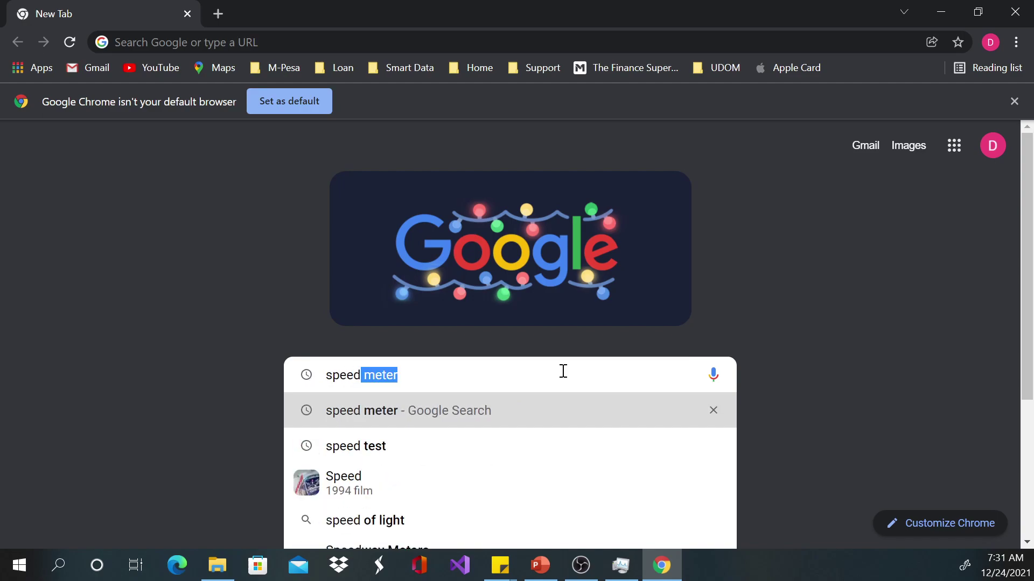
{"action": "type", "text": " test"}
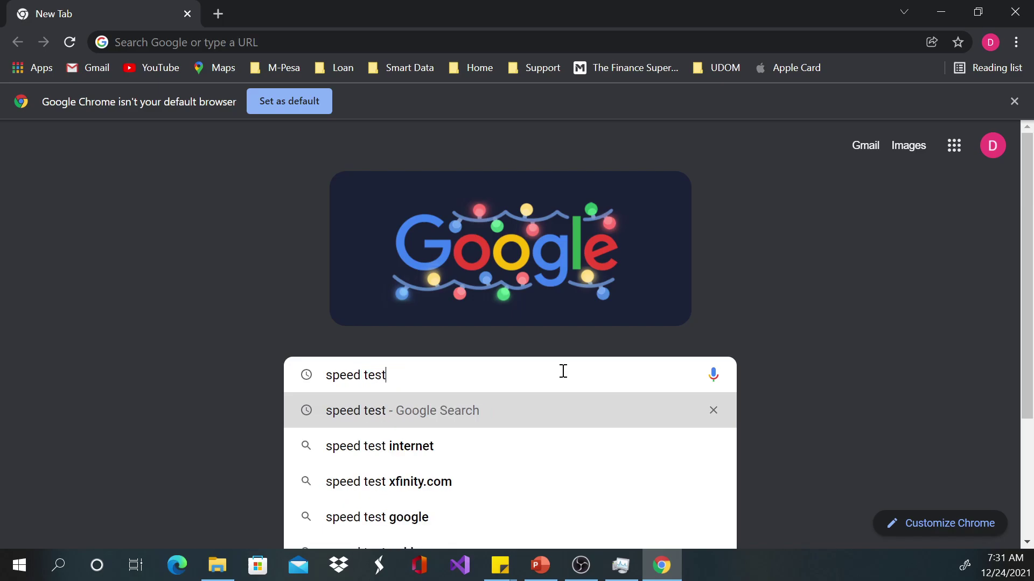
{"action": "key", "text": "Return"}
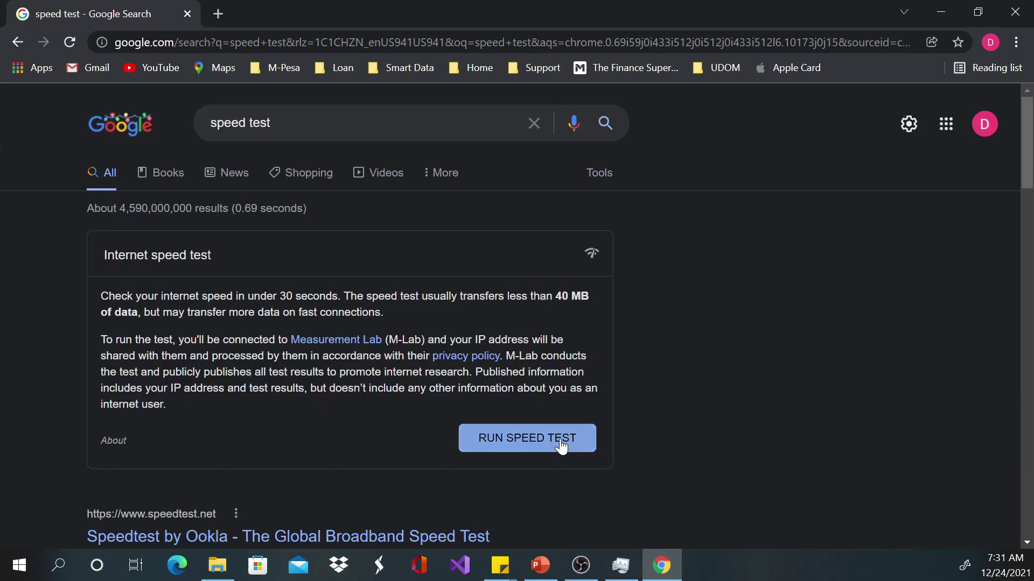
- Run Google's internet speed test, highlight the sentence rating the connection, and minimize Chrome
{"action": "left_click", "coordinate": [528, 447]}
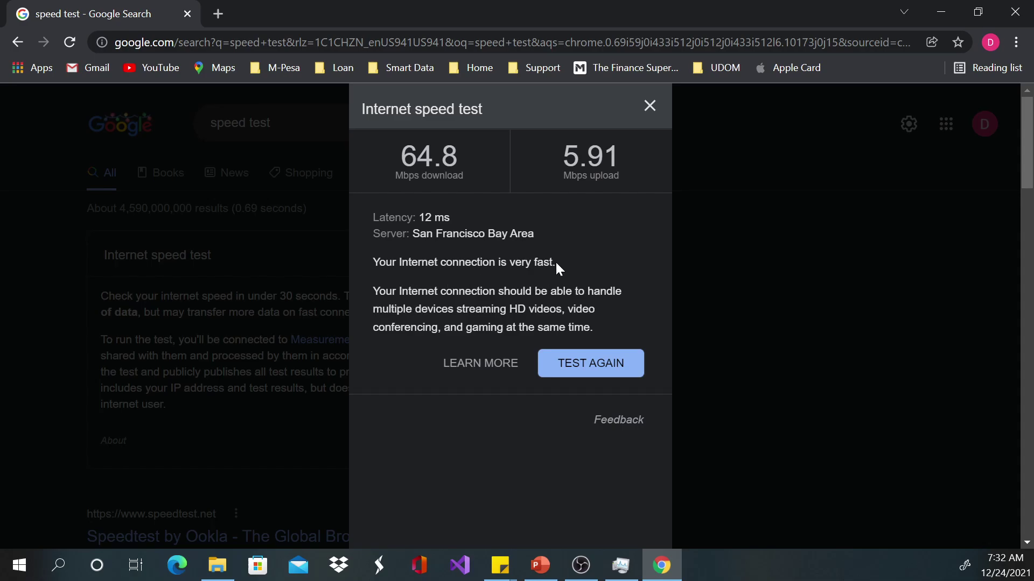
{"action": "left_click_drag", "start_coordinate": [555, 262], "coordinate": [374, 265]}
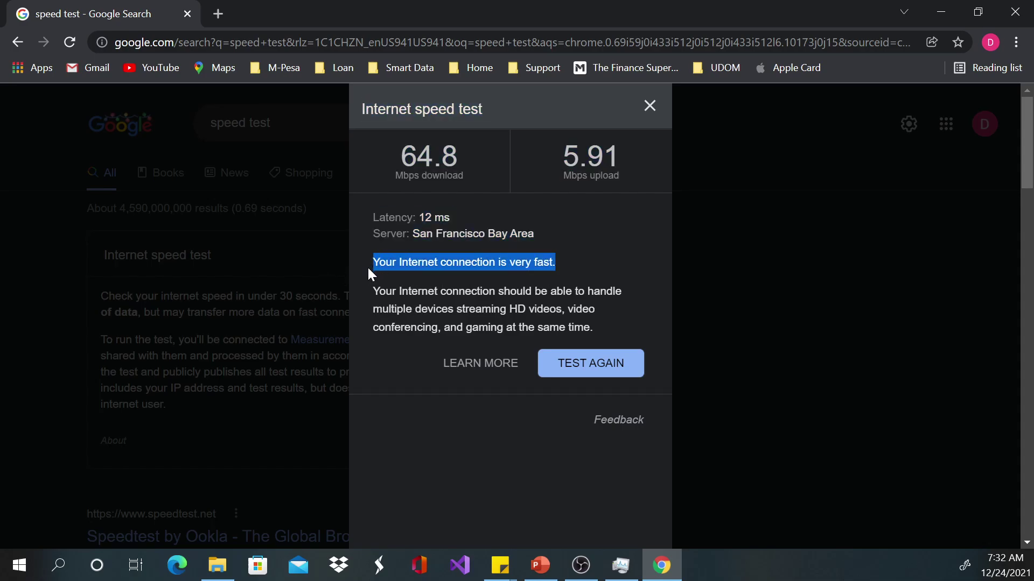
{"action": "left_click", "coordinate": [626, 276]}
{"action": "left_click", "coordinate": [953, 11]}
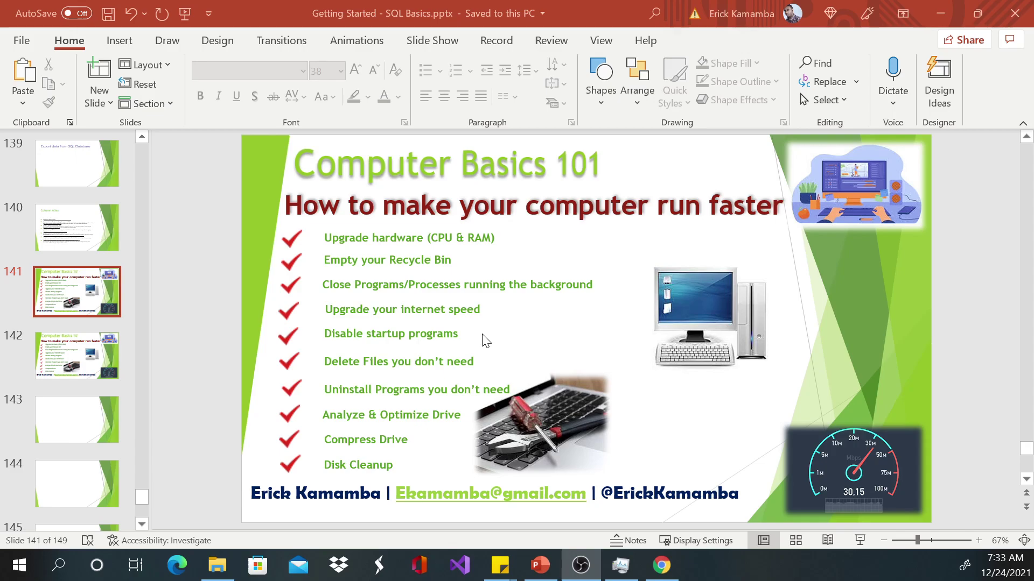
- Switch to Task Manager, review the list of startup programs, and disable Box
{"action": "left_click", "coordinate": [625, 564]}
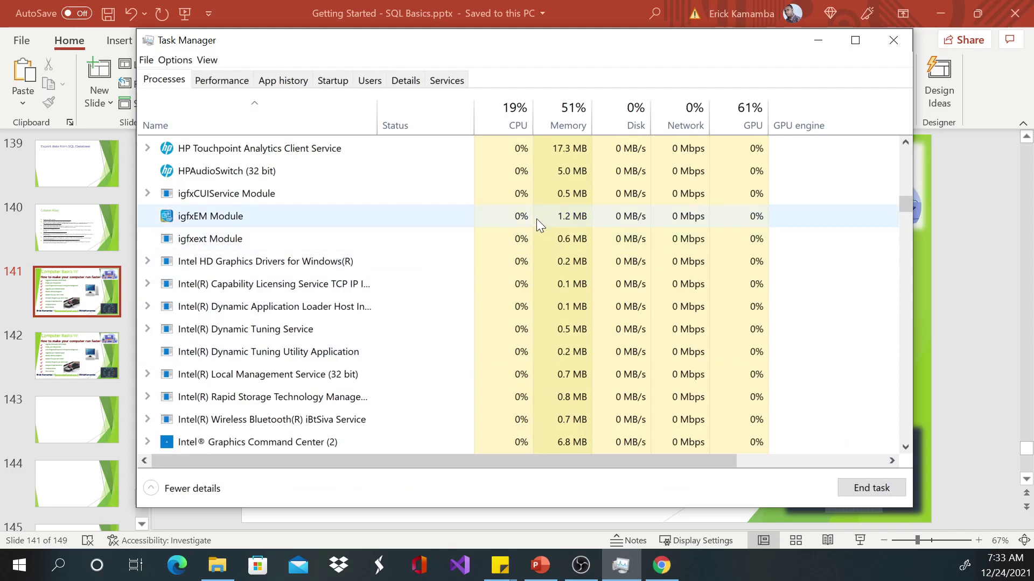
{"action": "left_click", "coordinate": [333, 82]}
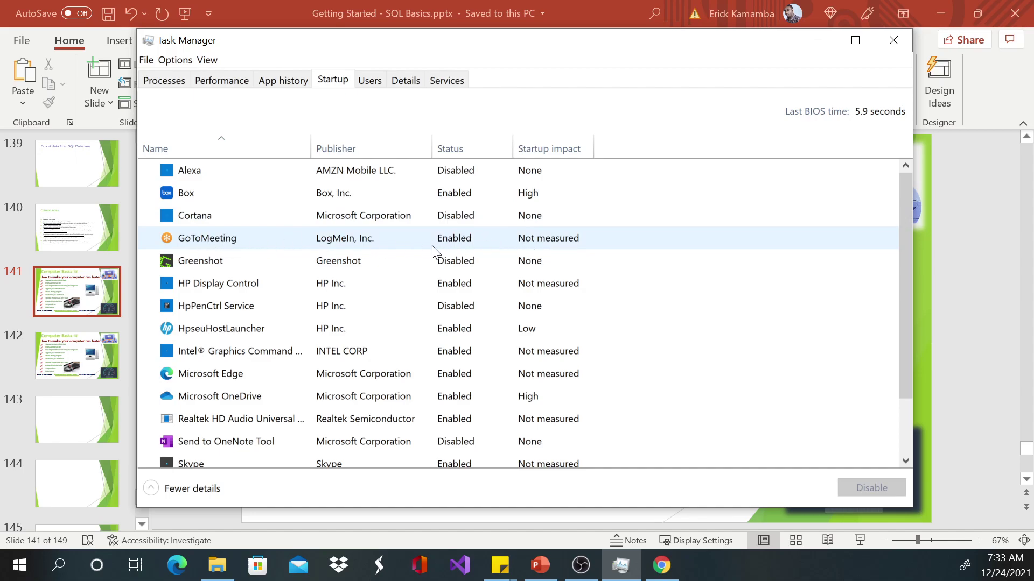
{"action": "left_click", "coordinate": [473, 247]}
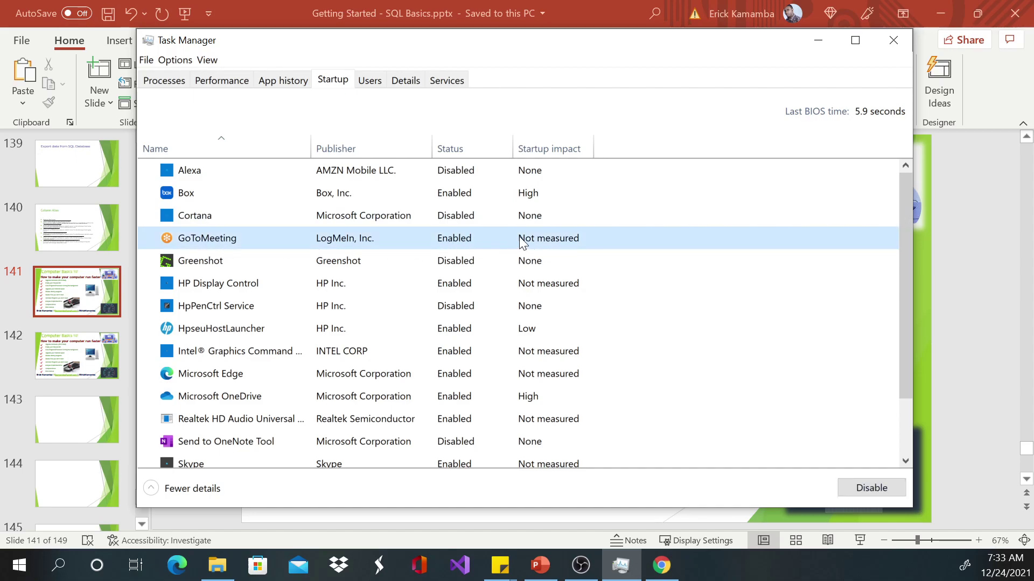
{"action": "left_click", "coordinate": [462, 197]}
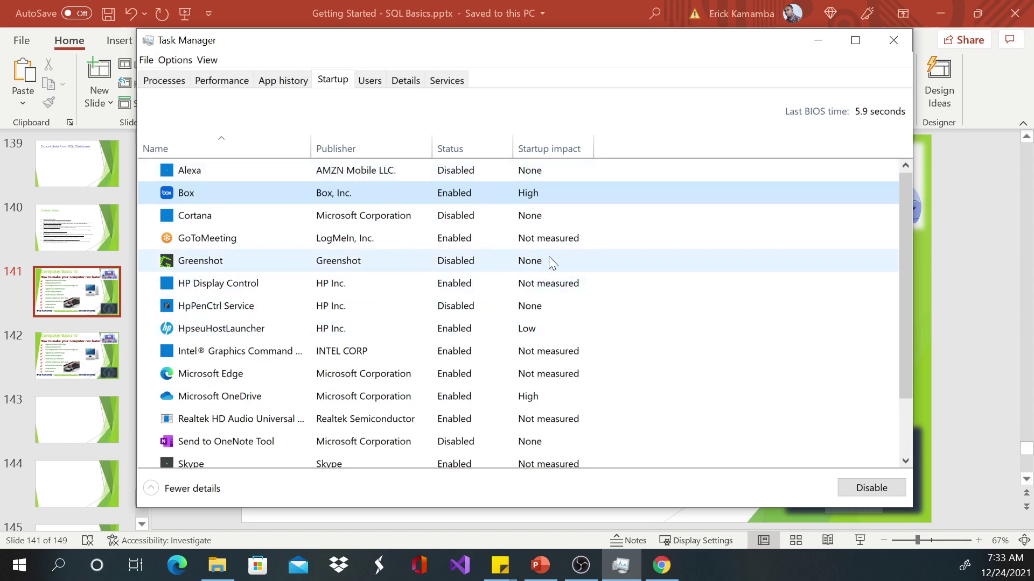
{"action": "scroll", "coordinate": [578, 278], "scroll_direction": "down", "scroll_amount": 1}
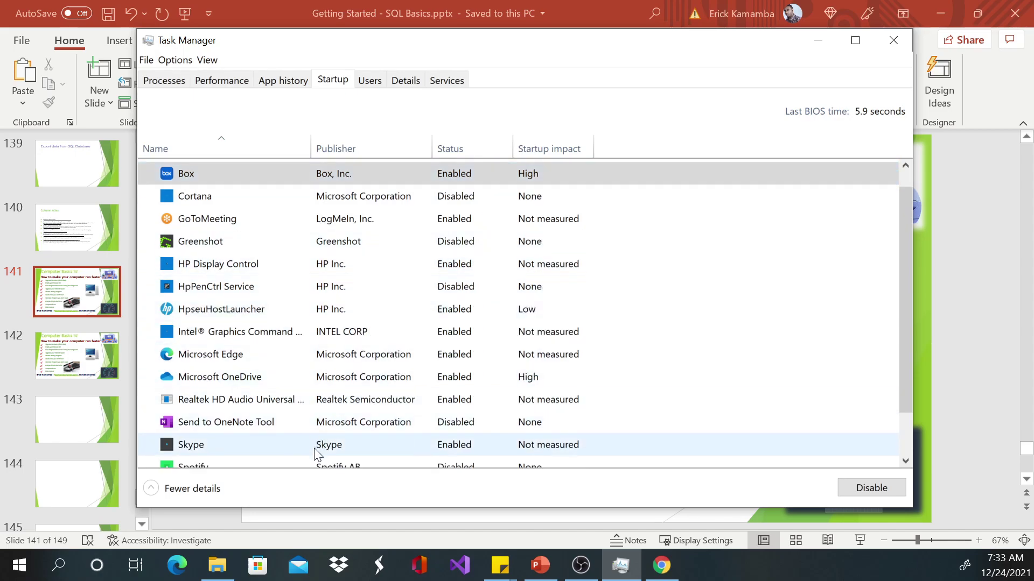
{"action": "left_click", "coordinate": [316, 449]}
{"action": "scroll", "coordinate": [420, 446], "scroll_direction": "down", "scroll_amount": 2}
{"action": "scroll", "coordinate": [379, 428], "scroll_direction": "up", "scroll_amount": 3}
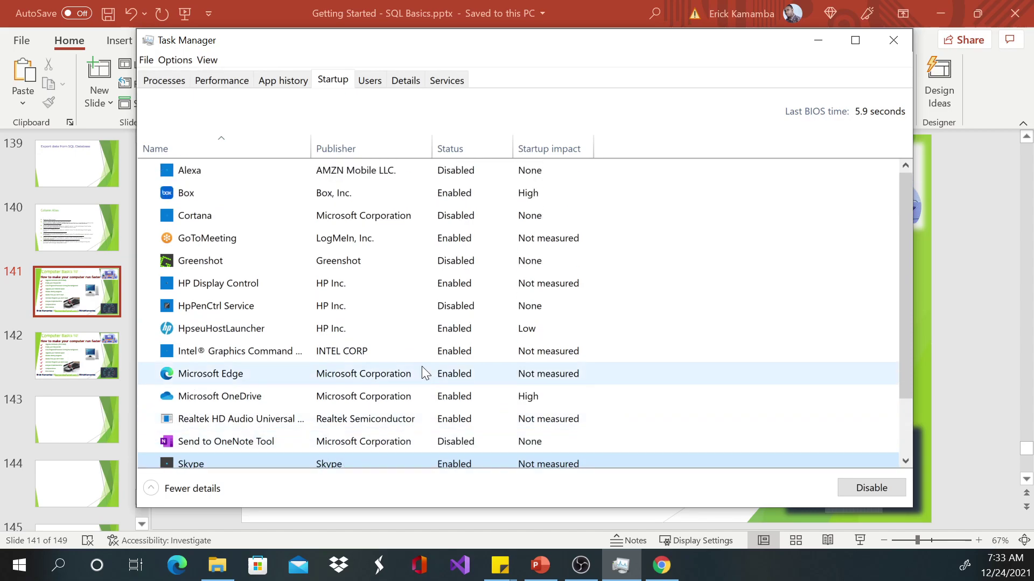
{"action": "right_click", "coordinate": [355, 202]}
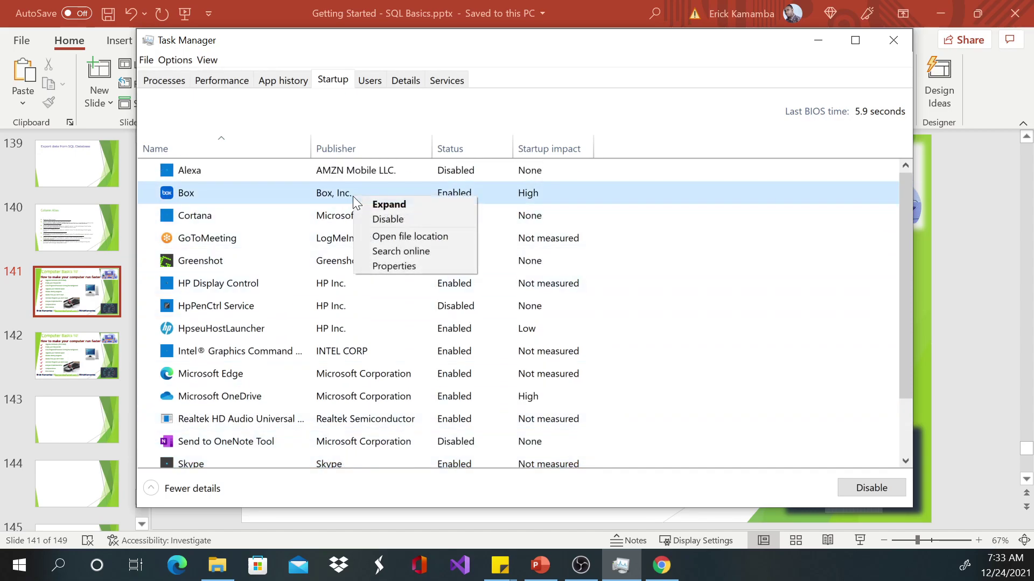
{"action": "left_click", "coordinate": [380, 219]}
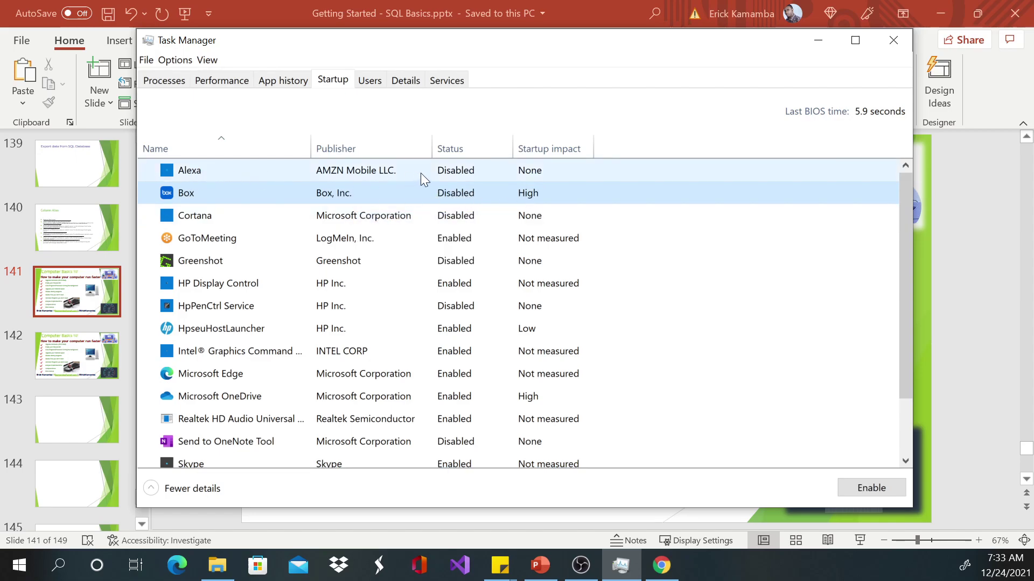
- Disable Microsoft Edge as a startup program and launch Edge manually
{"action": "scroll", "coordinate": [460, 269], "scroll_direction": "down", "scroll_amount": 1}
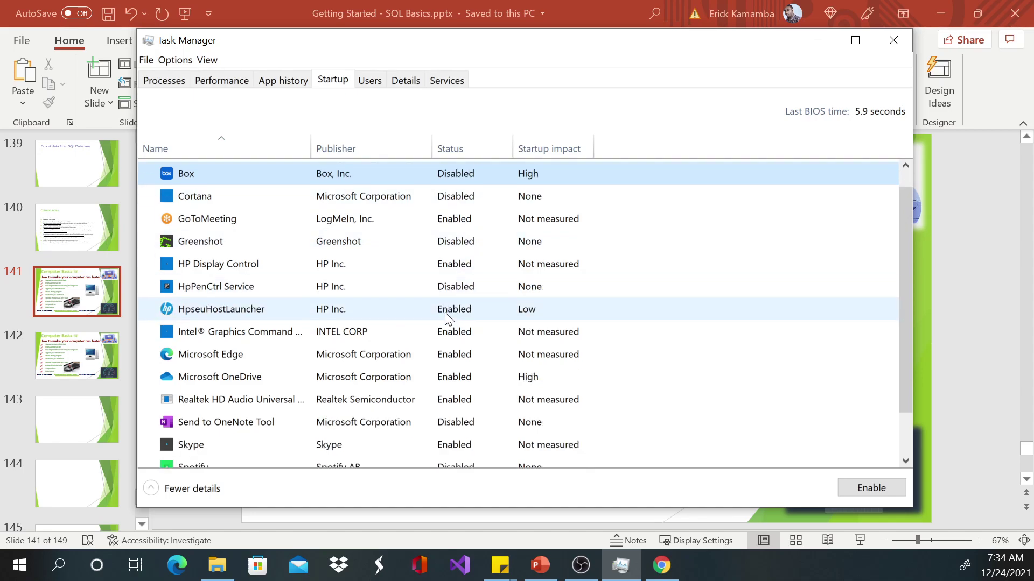
{"action": "scroll", "coordinate": [437, 335], "scroll_direction": "down", "scroll_amount": 1}
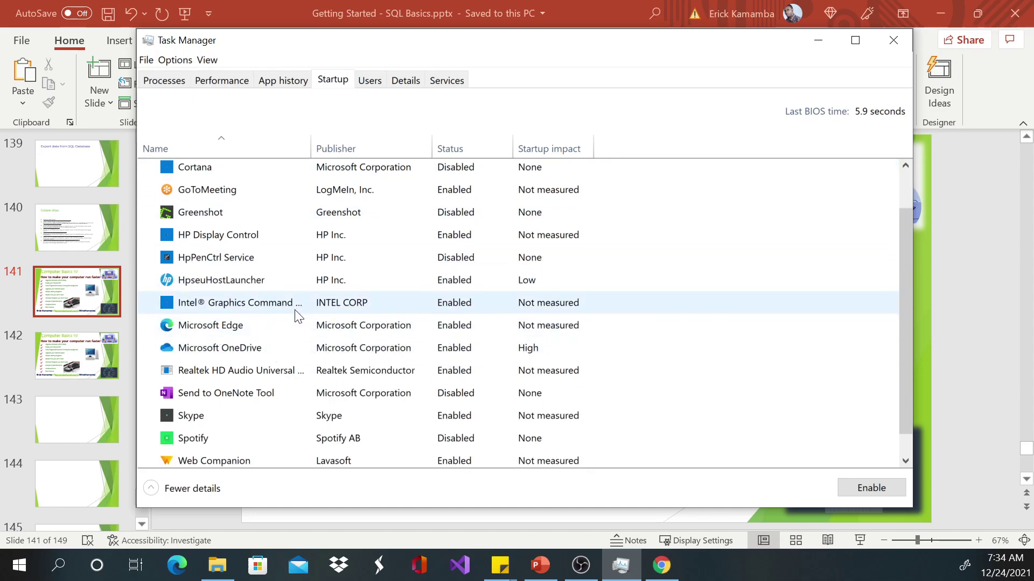
{"action": "right_click", "coordinate": [323, 330]}
{"action": "left_click", "coordinate": [335, 333]}
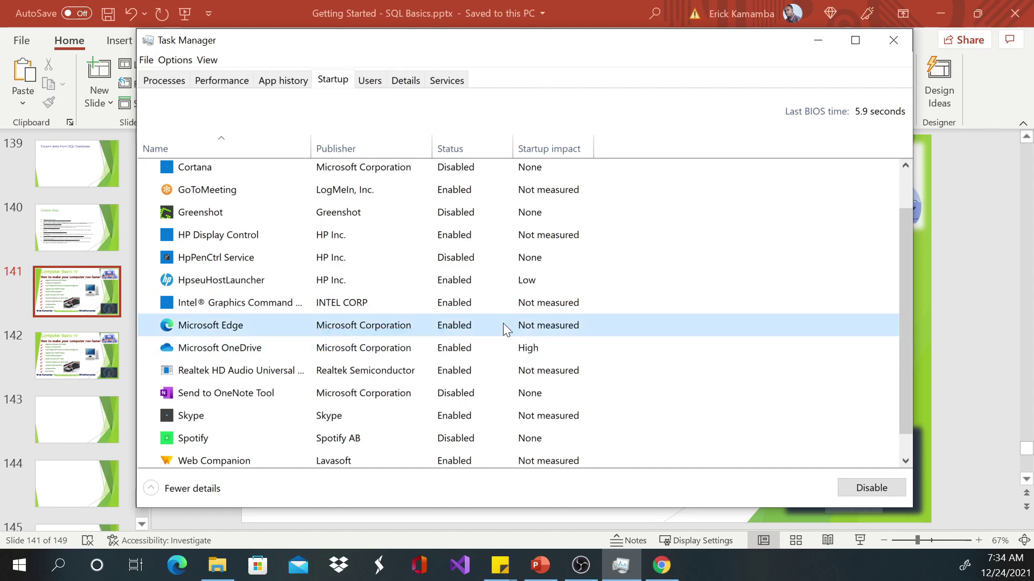
{"action": "left_click", "coordinate": [59, 563]}
{"action": "left_click", "coordinate": [176, 564]}
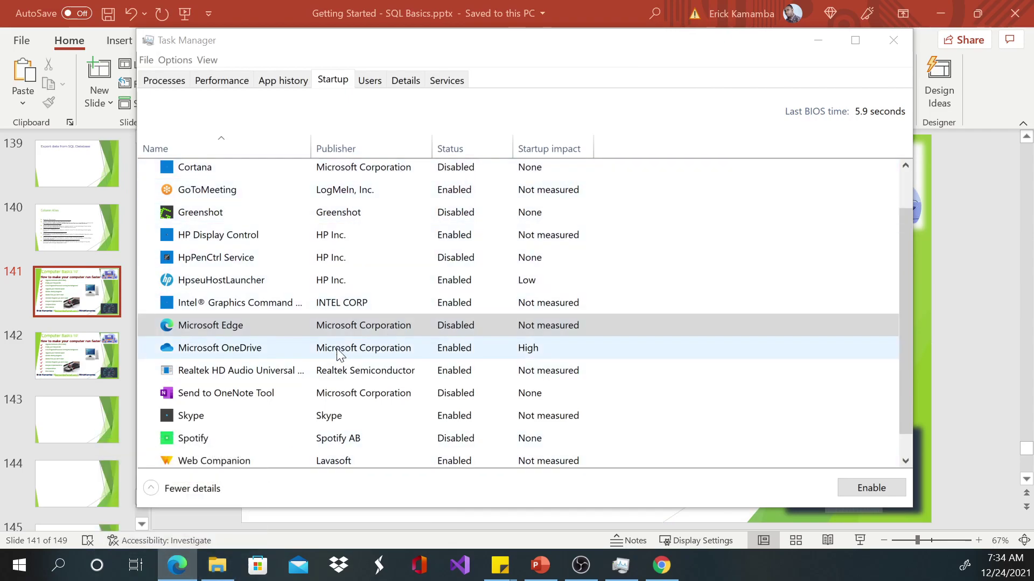
- Disable the Web Companion startup program from Lavasoft and minimize Task Manager
{"action": "scroll", "coordinate": [468, 182], "scroll_direction": "up", "scroll_amount": 2}
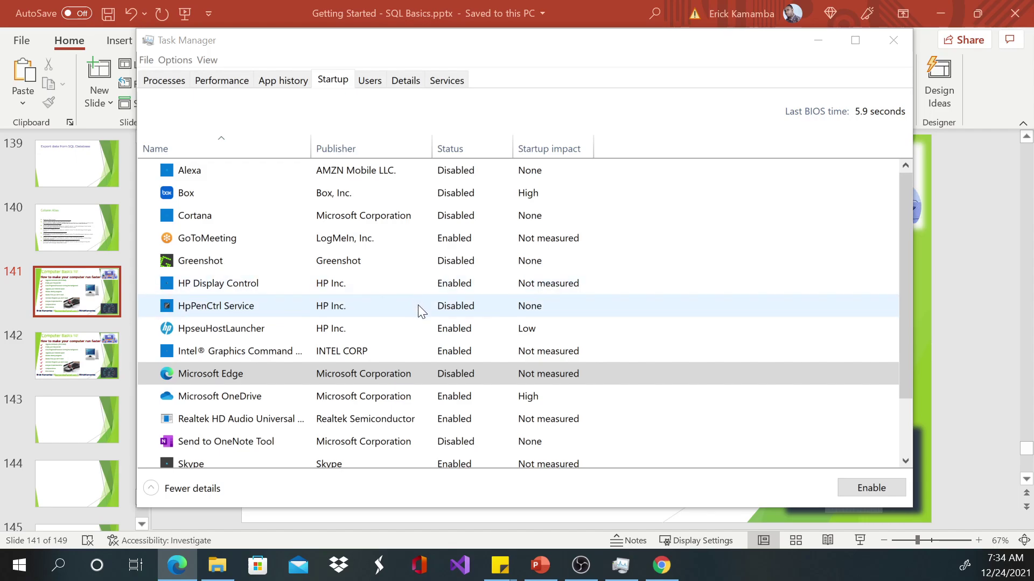
{"action": "scroll", "coordinate": [418, 305], "scroll_direction": "down", "scroll_amount": 2}
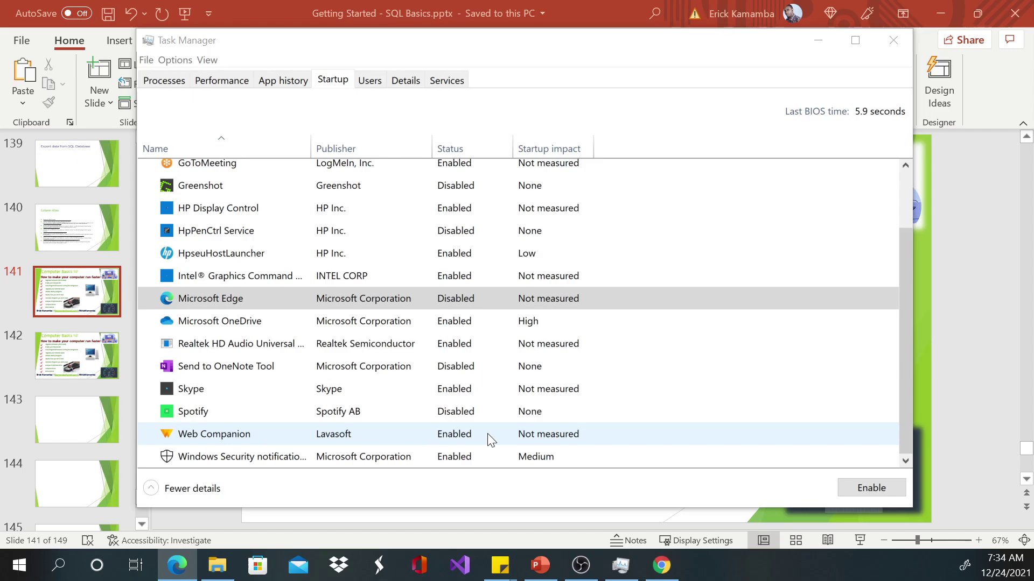
{"action": "right_click", "coordinate": [370, 429]}
{"action": "left_click", "coordinate": [389, 436]}
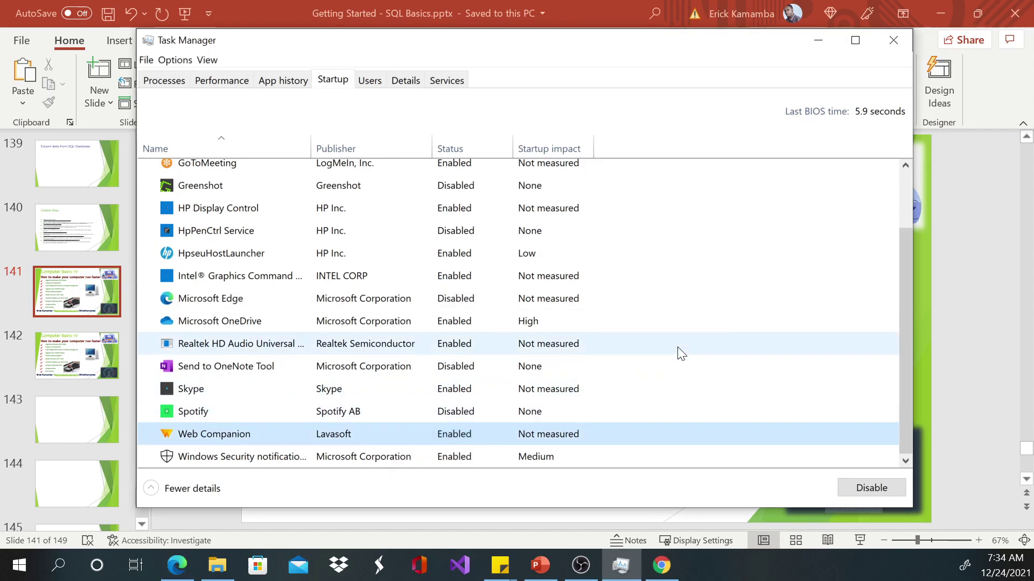
{"action": "right_click", "coordinate": [399, 432]}
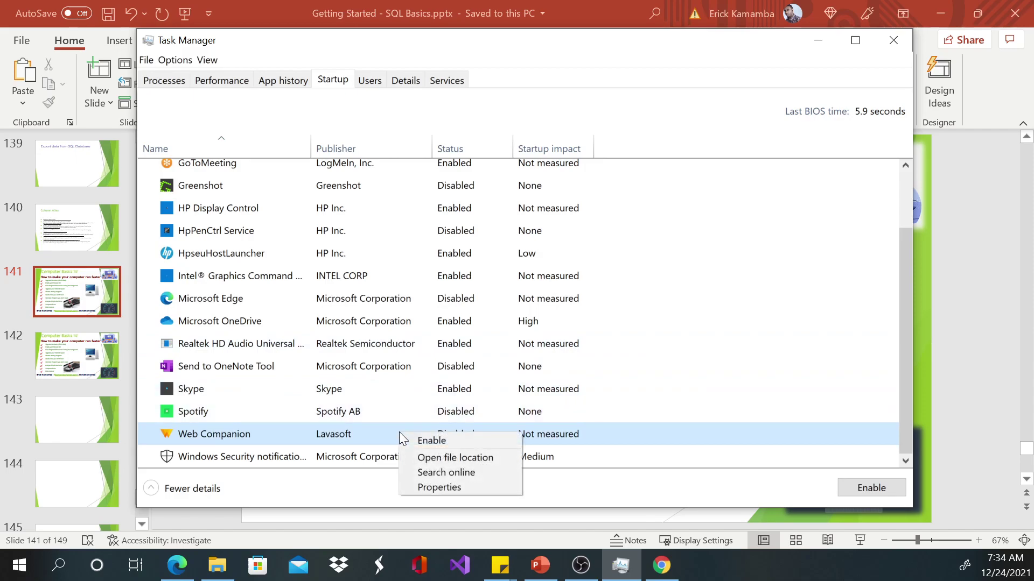
{"action": "left_click", "coordinate": [783, 372]}
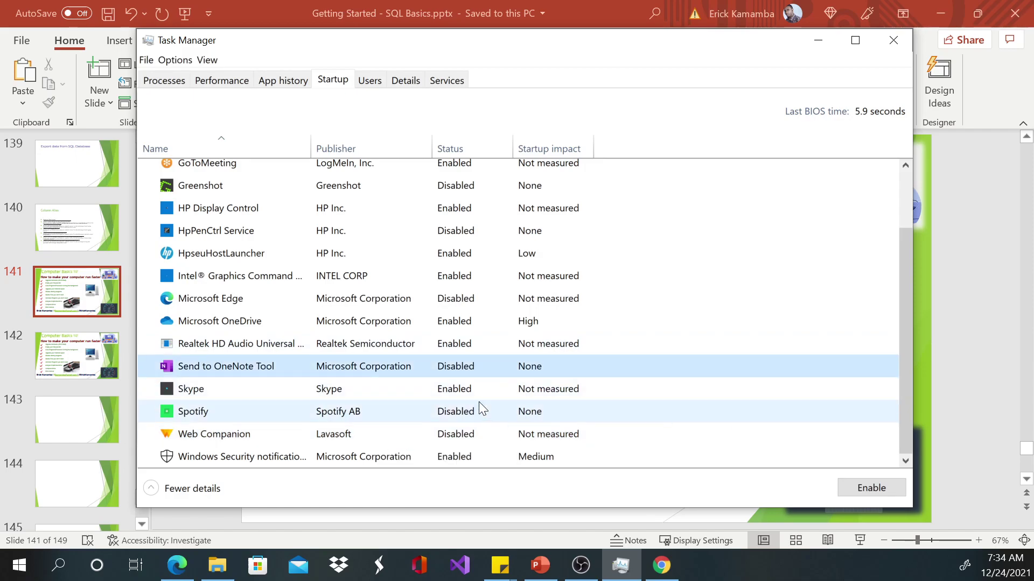
{"action": "left_click", "coordinate": [295, 441]}
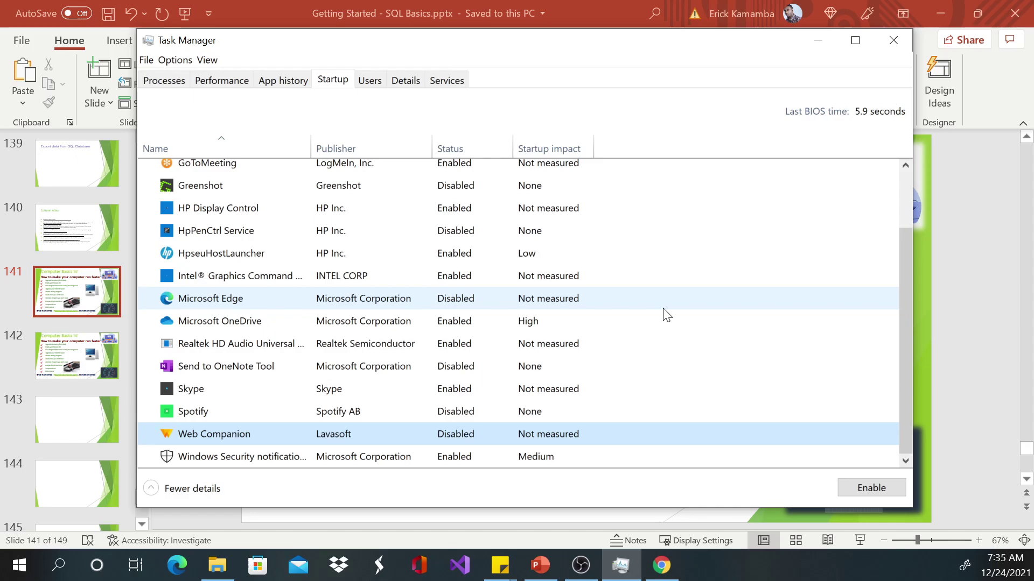
{"action": "left_click", "coordinate": [819, 41]}
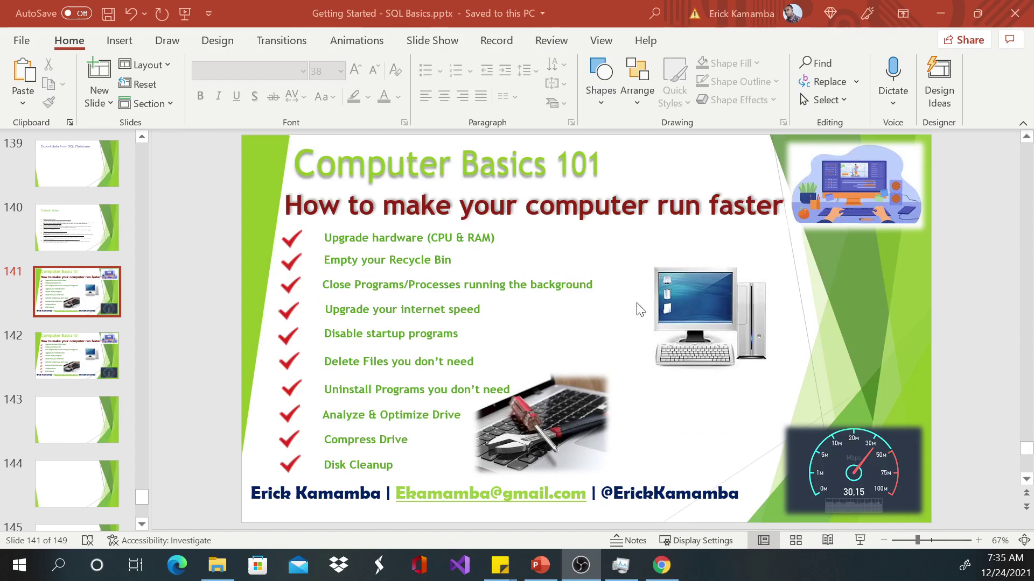